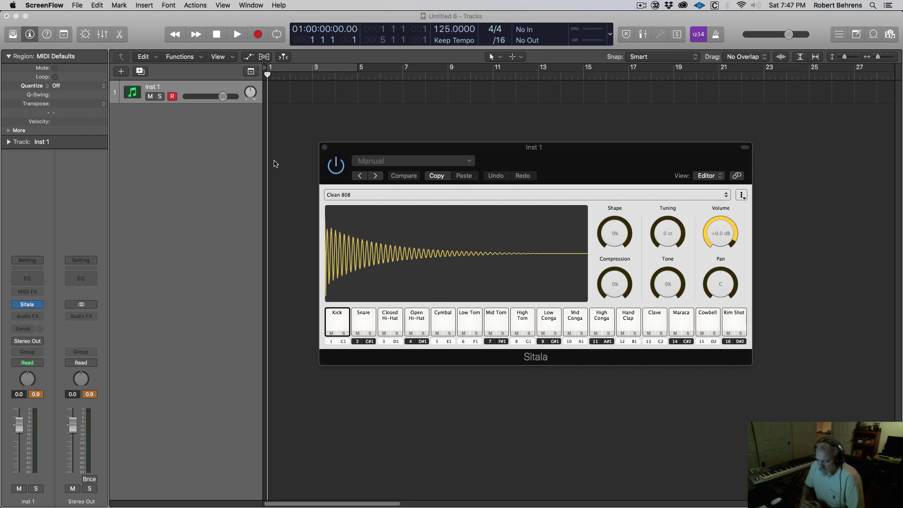
# Audition the stock Sitala pads from Snare through Rim Shot, ending back on the Kick
pyautogui.moveTo(581, 150); pyautogui.dragTo(556, 162)
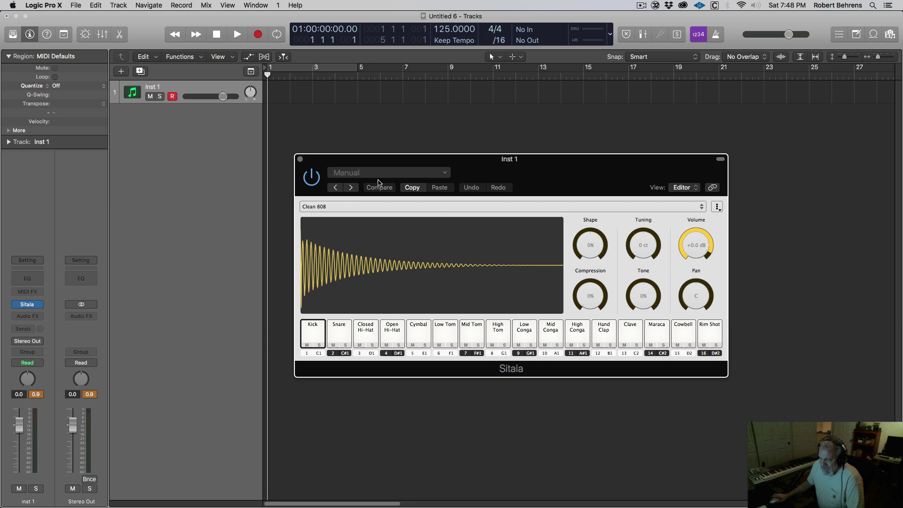
pyautogui.click(338, 335)
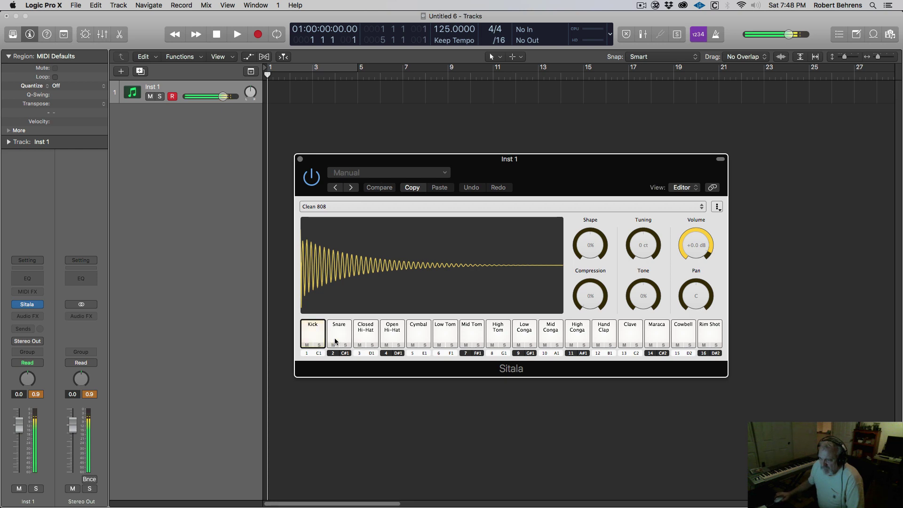
pyautogui.click(360, 339)
pyautogui.click(418, 338)
pyautogui.click(445, 338)
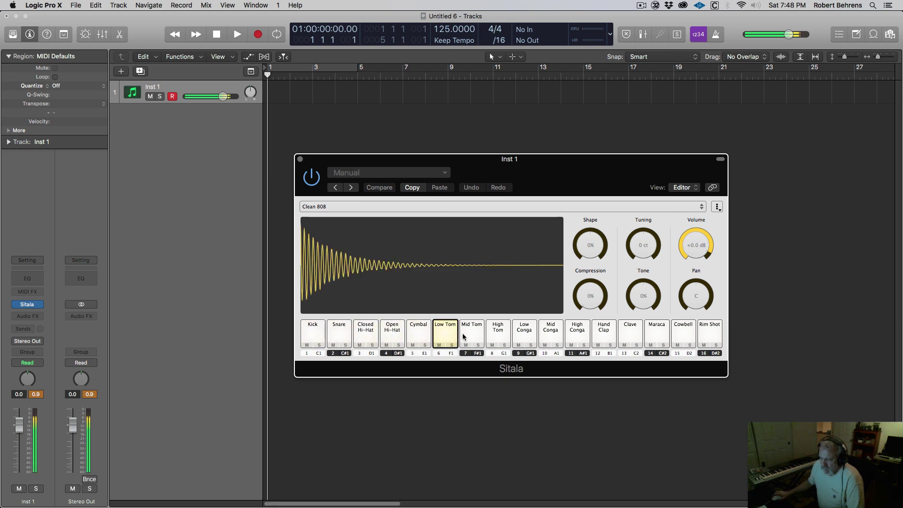
pyautogui.click(470, 337)
pyautogui.click(495, 337)
pyautogui.click(524, 338)
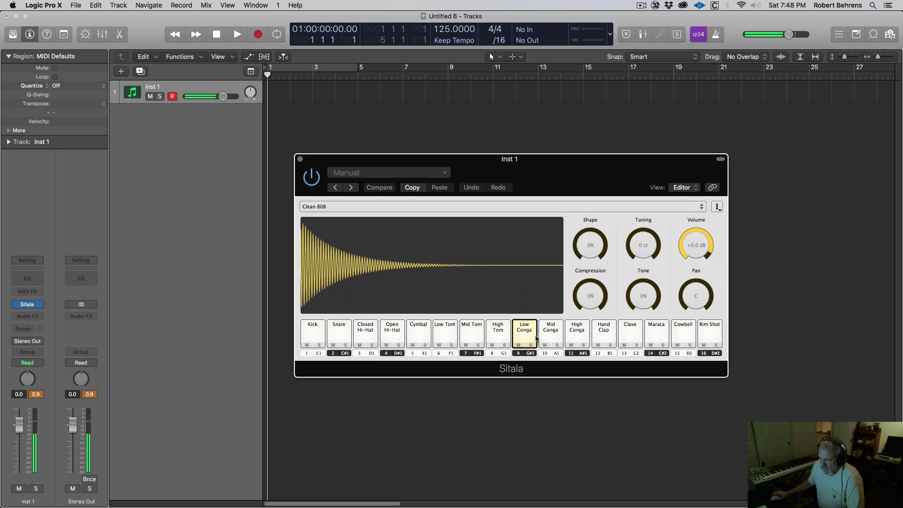
pyautogui.click(559, 337)
pyautogui.click(577, 338)
pyautogui.click(605, 337)
pyautogui.click(625, 337)
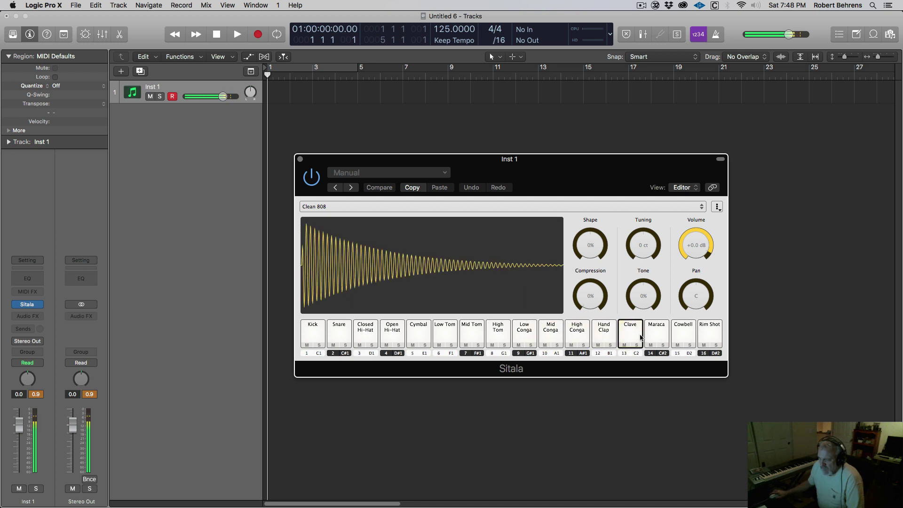
pyautogui.click(657, 337)
pyautogui.click(674, 336)
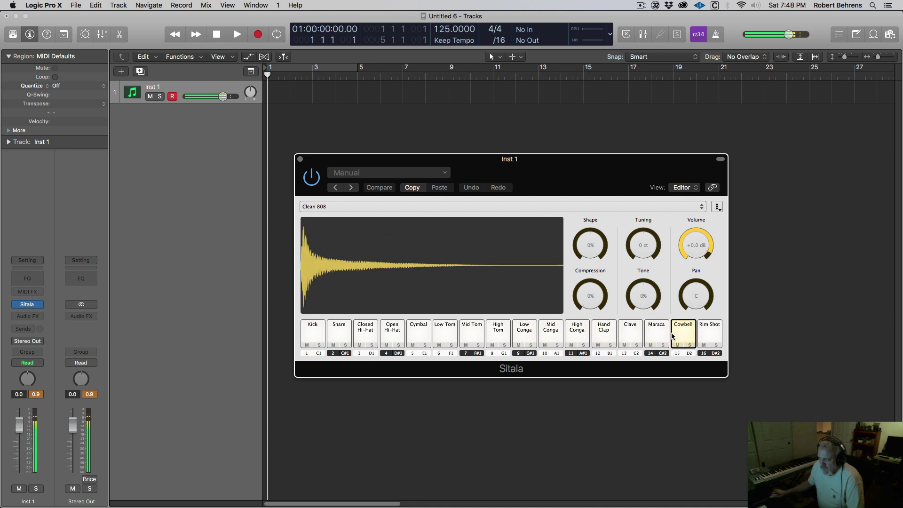
pyautogui.click(711, 337)
pyautogui.click(310, 337)
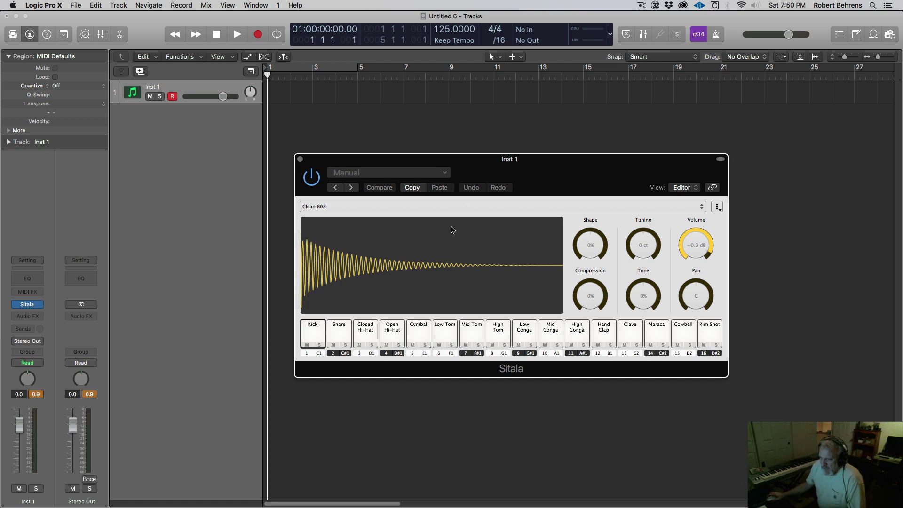
# Briefly mute and unmute the Kick pad, then audition the Kick, Snare, Closed Hi-Hat and Cymbal pads
pyautogui.moveTo(397, 159); pyautogui.dragTo(381, 148)
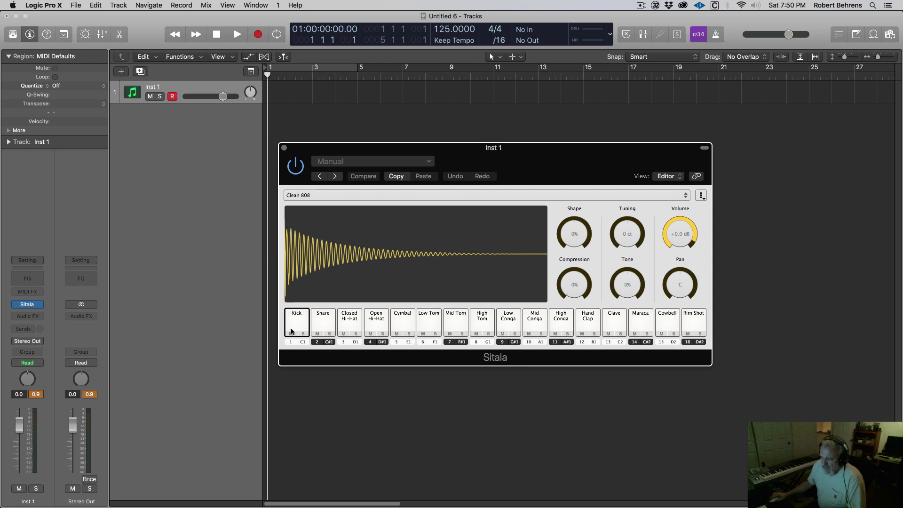
pyautogui.click(291, 334)
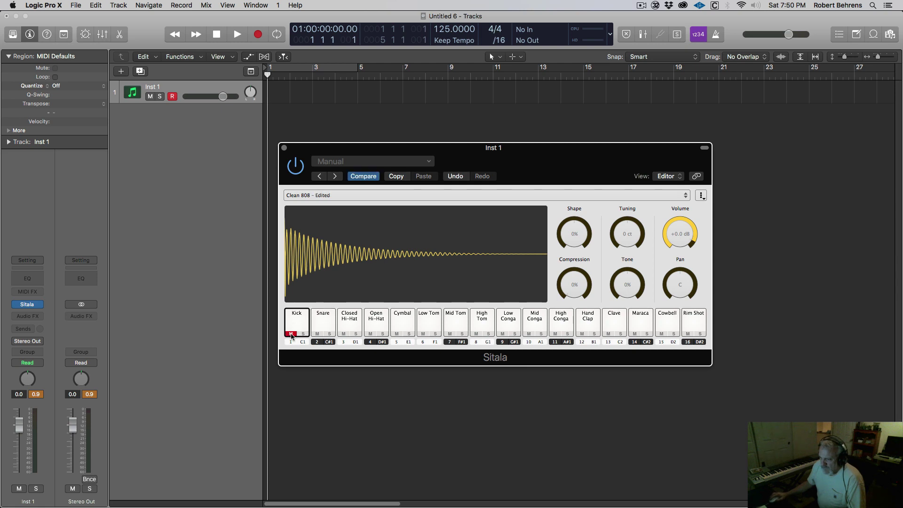
pyautogui.click(291, 334)
pyautogui.click(295, 324)
pyautogui.click(323, 323)
pyautogui.click(349, 322)
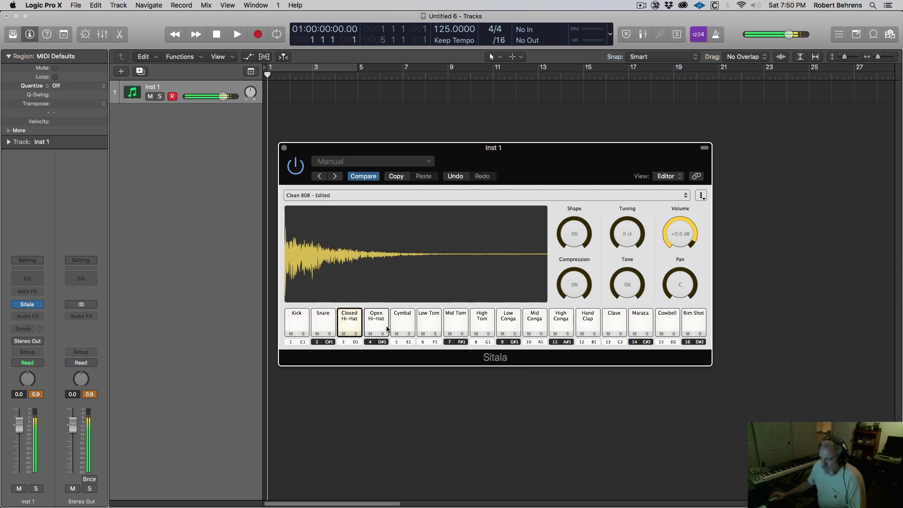
pyautogui.click(402, 324)
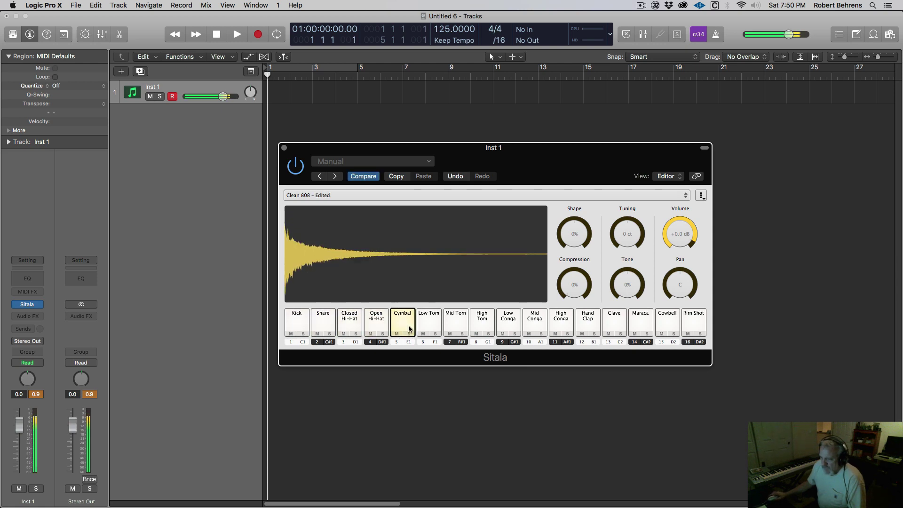
# Load Lev_Kick_A_001.wav from Black Octopus Leviathan's Drums – Kicks onto the Kick pad
pyautogui.rightClick(299, 327)
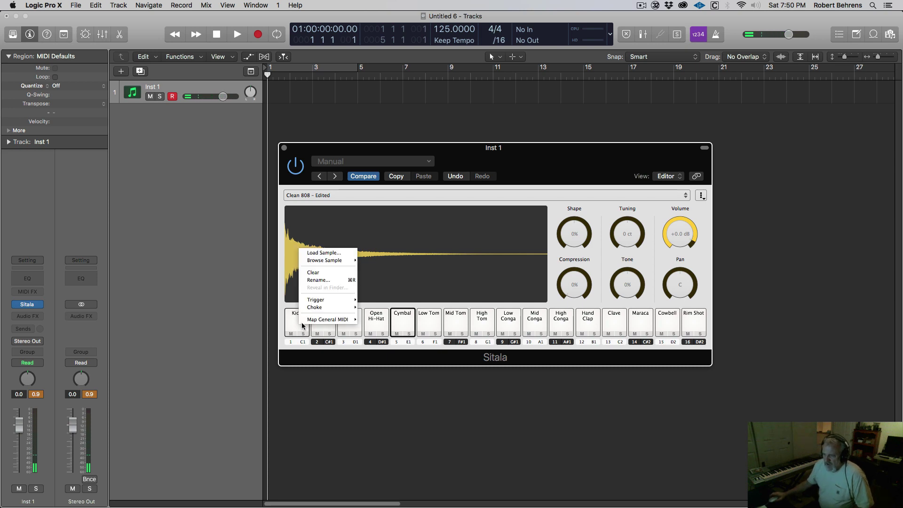
pyautogui.moveTo(325, 260)
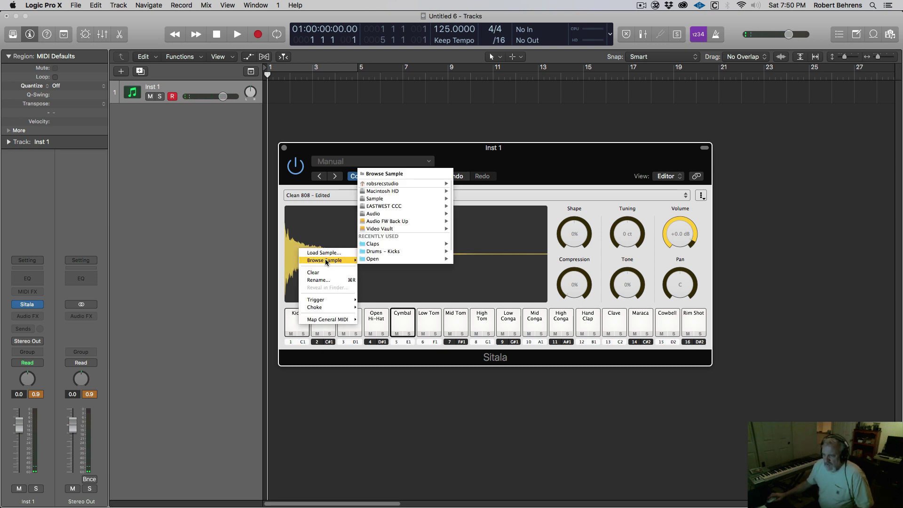
pyautogui.click(378, 214)
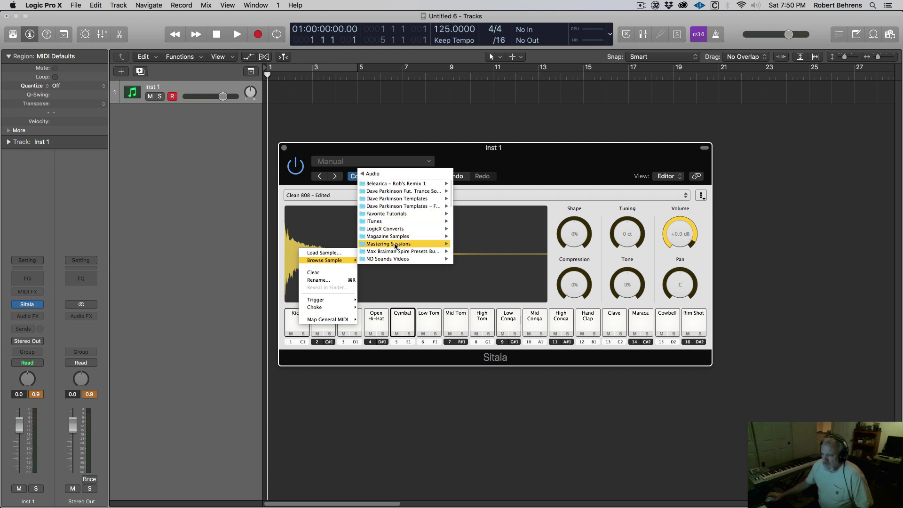
pyautogui.scroll(-5, 402, 216)
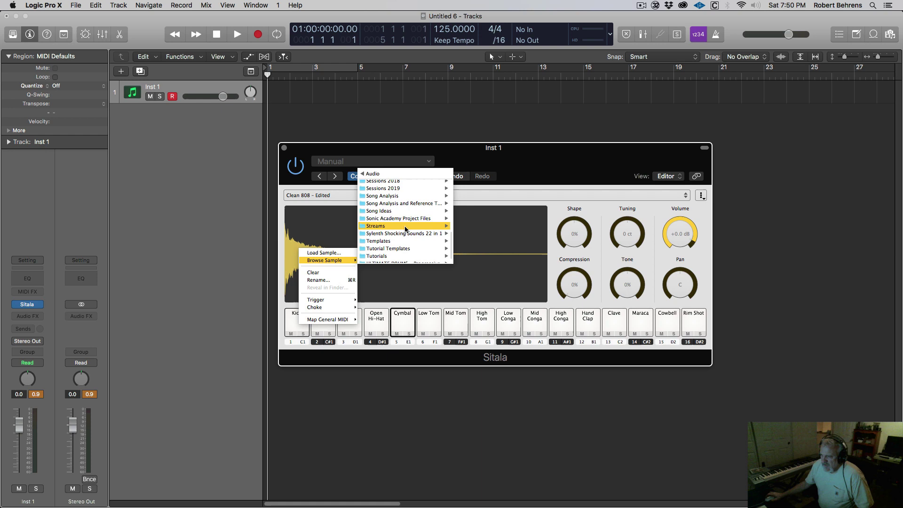
pyautogui.click(400, 199)
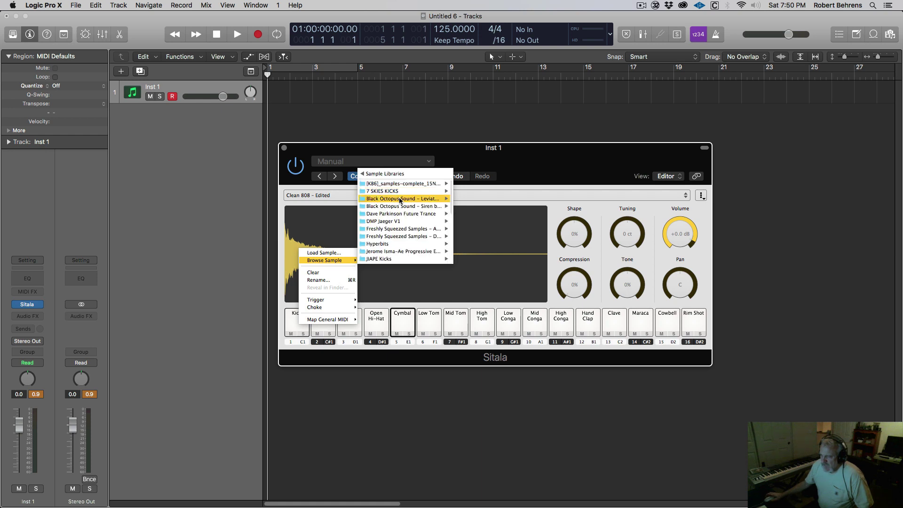
pyautogui.click(399, 199)
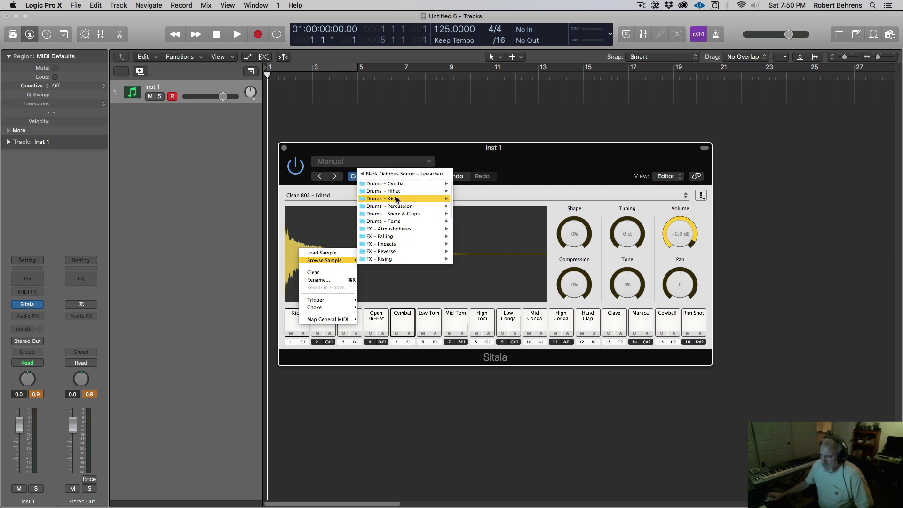
pyautogui.click(400, 198)
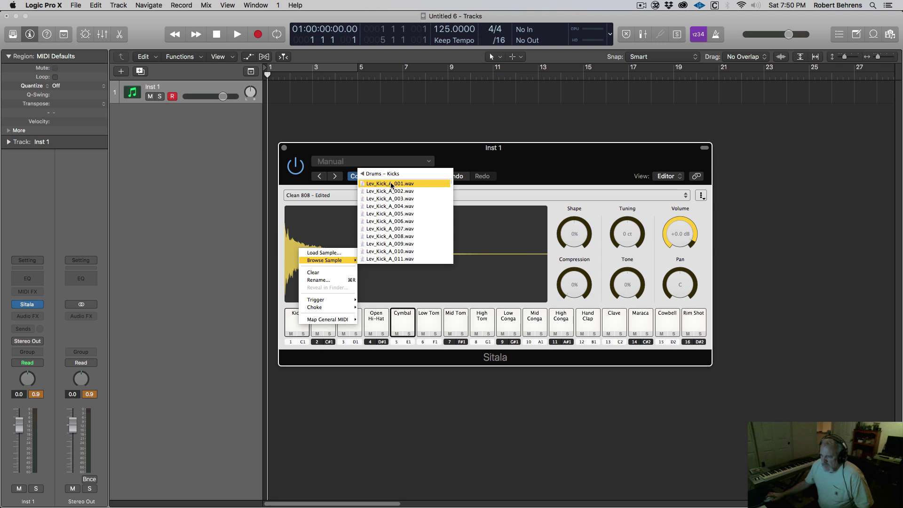
pyautogui.click(390, 184)
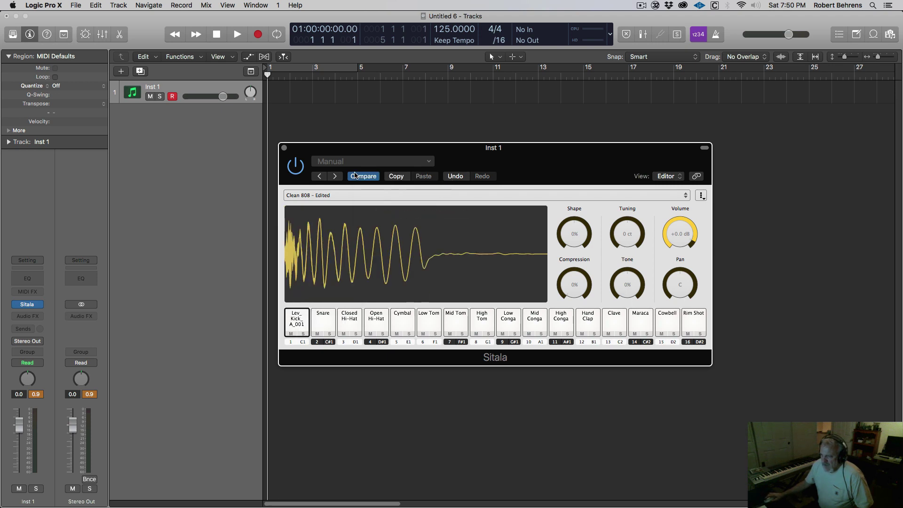
# Audition the new kick, then create an empty MIDI region at bar 1 and open it for editing
pyautogui.click(296, 323)
pyautogui.moveTo(398, 151); pyautogui.dragTo(527, 120)
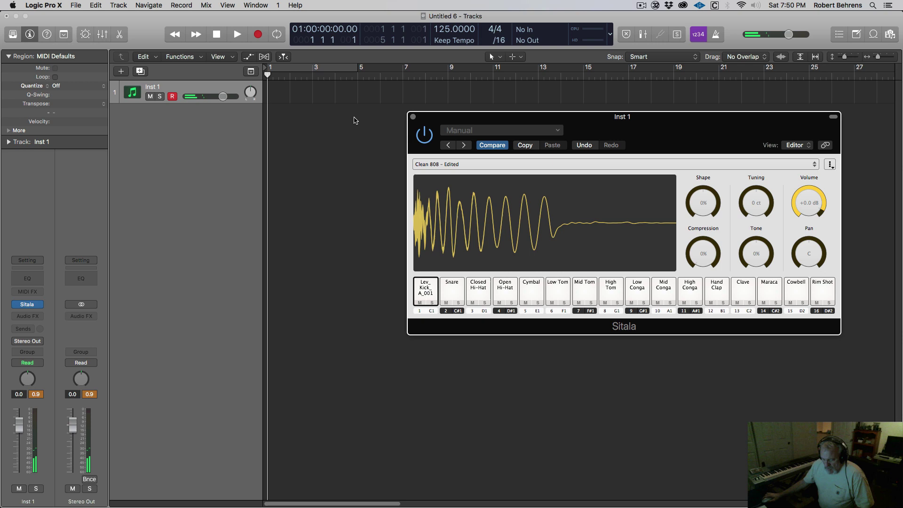
pyautogui.rightClick(278, 94)
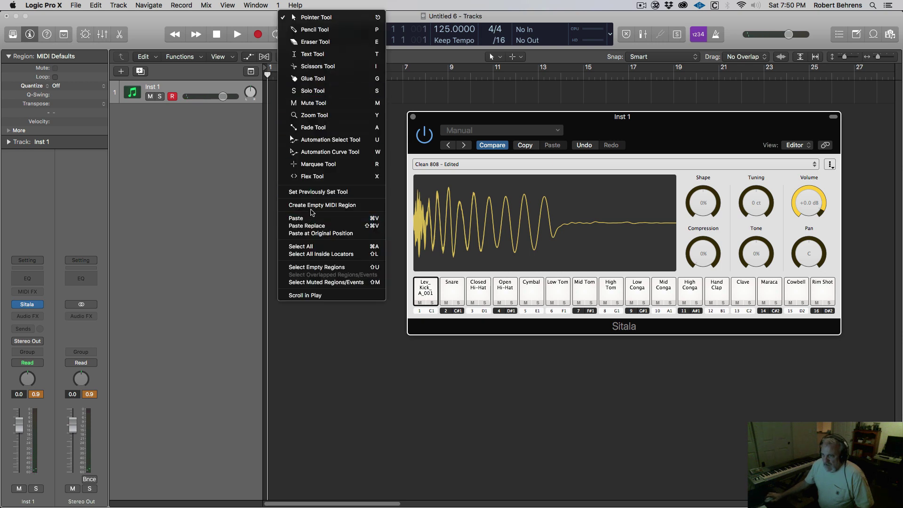
pyautogui.click(327, 206)
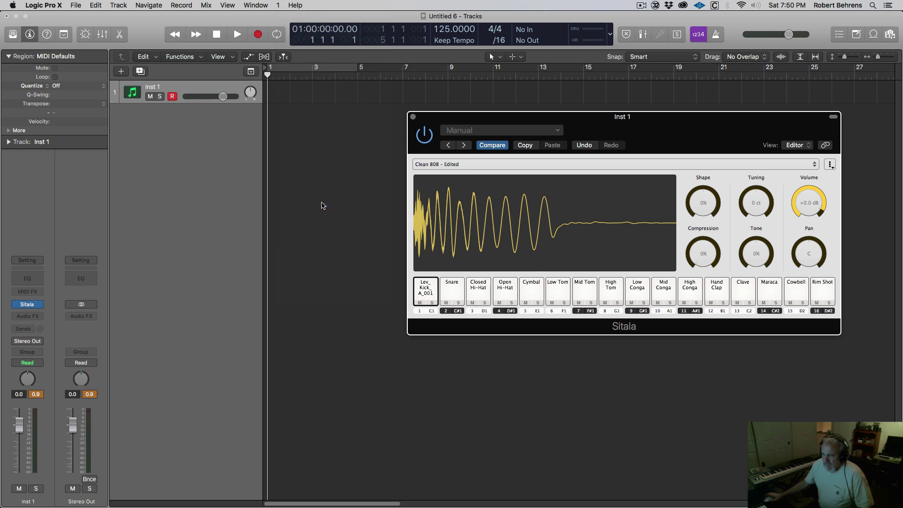
pyautogui.press('e')
pyautogui.moveTo(305, 354); pyautogui.dragTo(306, 210)
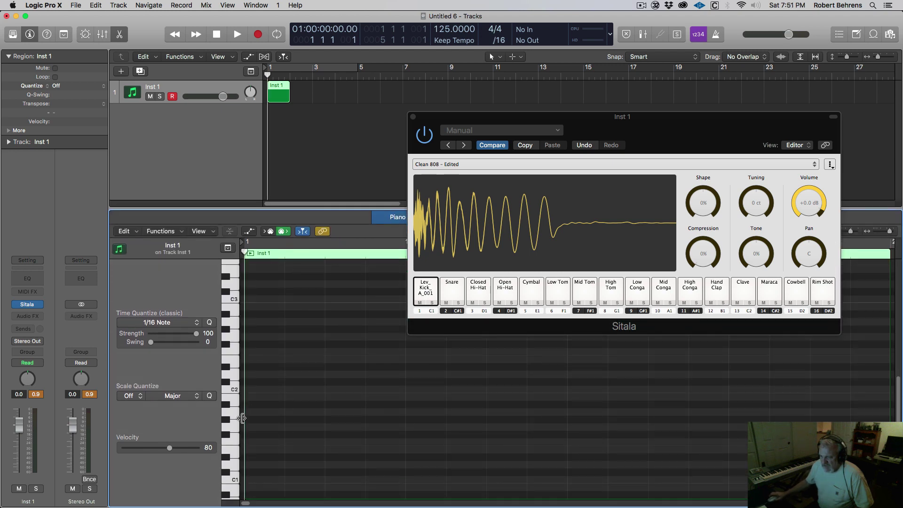
# Add four C1 kick notes, one on each beat of bar 1
pyautogui.click(234, 480)
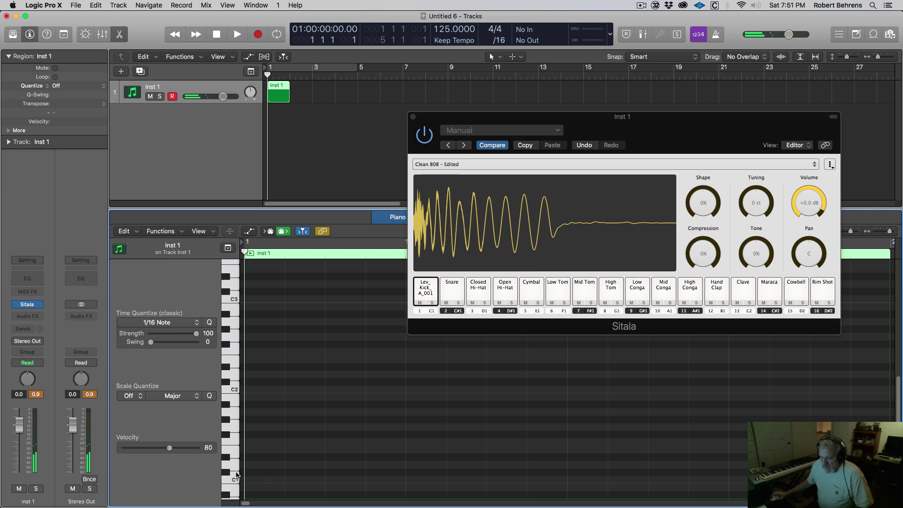
pyautogui.keyDown('super'); pyautogui.click(249, 480); pyautogui.keyUp('super')
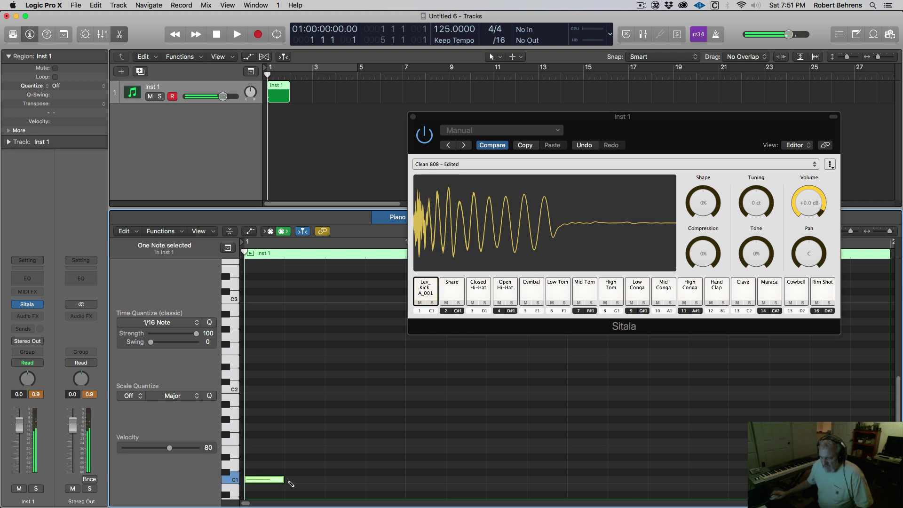
pyautogui.moveTo(446, 117); pyautogui.dragTo(334, 16)
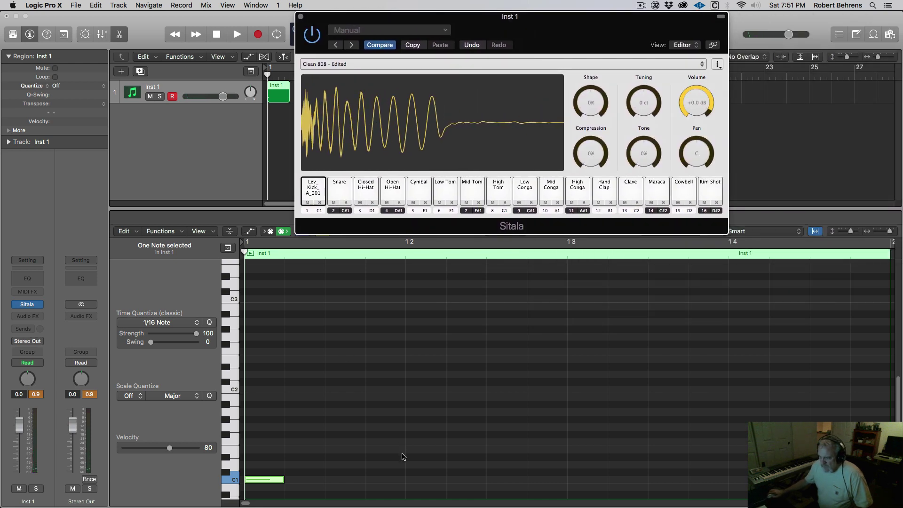
pyautogui.click(409, 480)
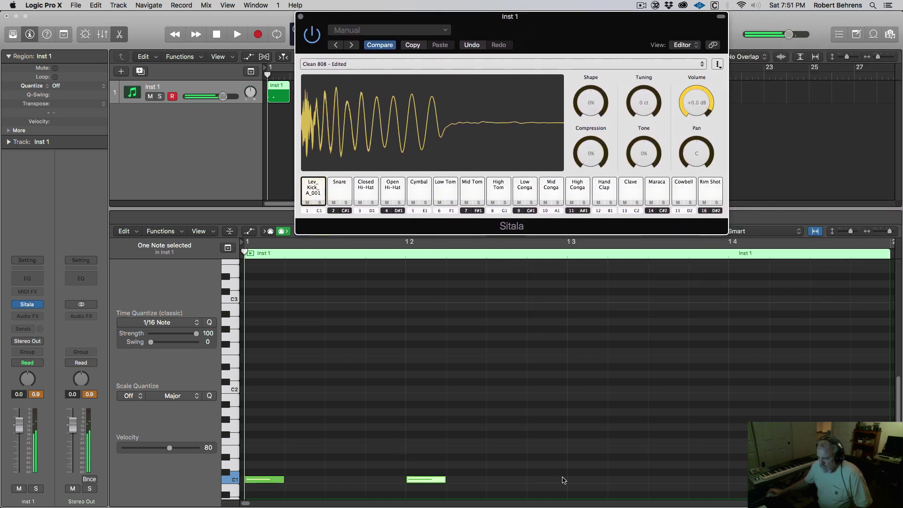
pyautogui.click(570, 480)
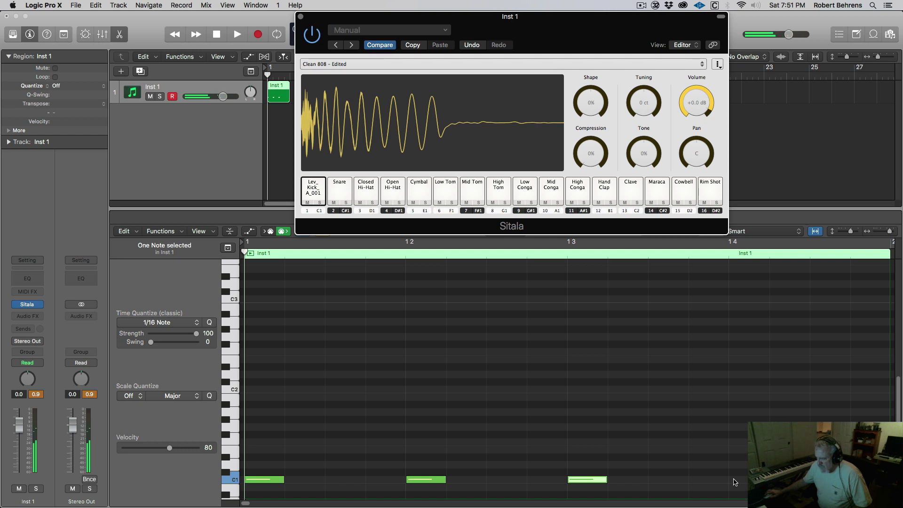
pyautogui.click(732, 479)
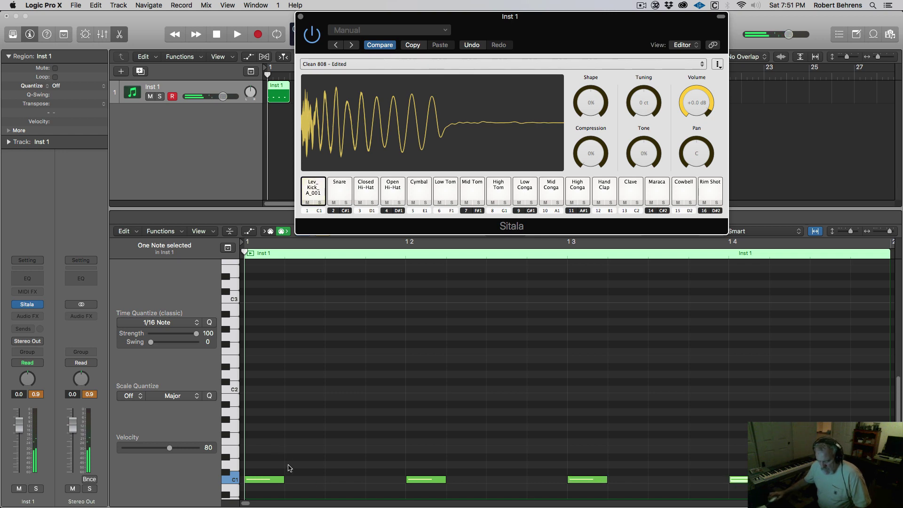
# Select and lengthen all four C1 notes, then play to hear the longer kicks
pyautogui.press('super+c')
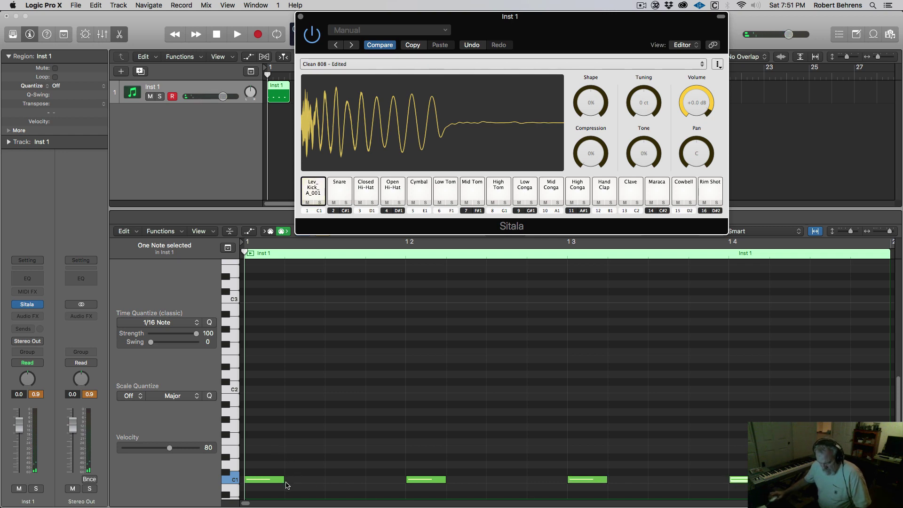
pyautogui.press('super+a')
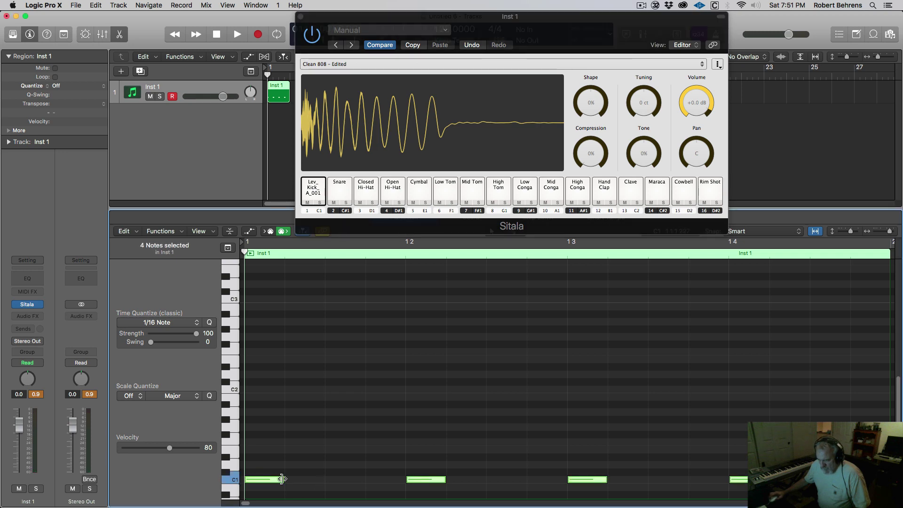
pyautogui.moveTo(282, 479); pyautogui.dragTo(365, 483)
pyautogui.moveTo(347, 31); pyautogui.dragTo(456, 152)
pyautogui.press('space')
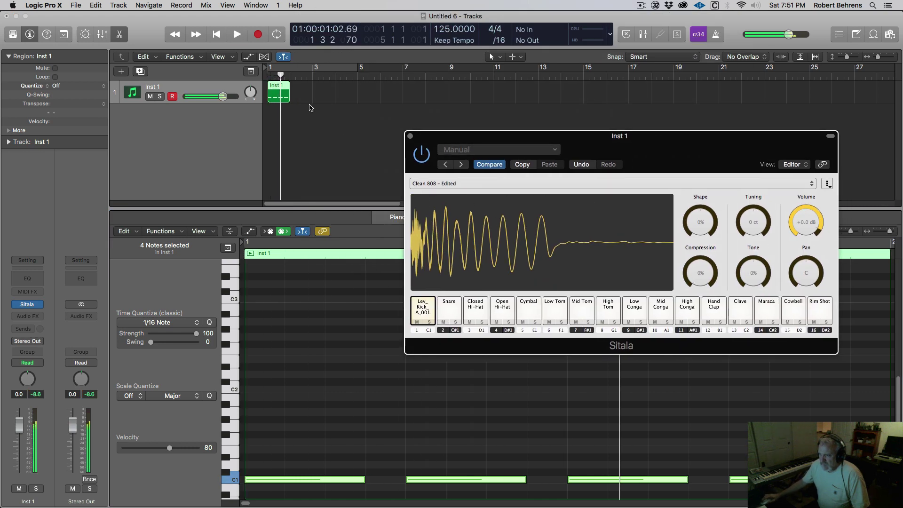
# Loop the Inst 1 region to bar 5, cycle bars 1–5, and play it back
pyautogui.moveTo(287, 88); pyautogui.dragTo(350, 87)
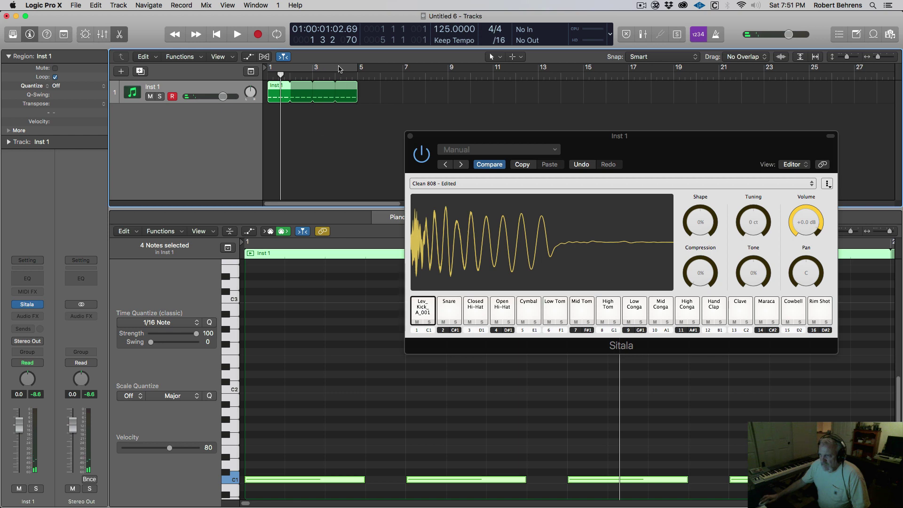
pyautogui.press('c')
pyautogui.press('space')
pyautogui.moveTo(461, 134); pyautogui.dragTo(421, 117)
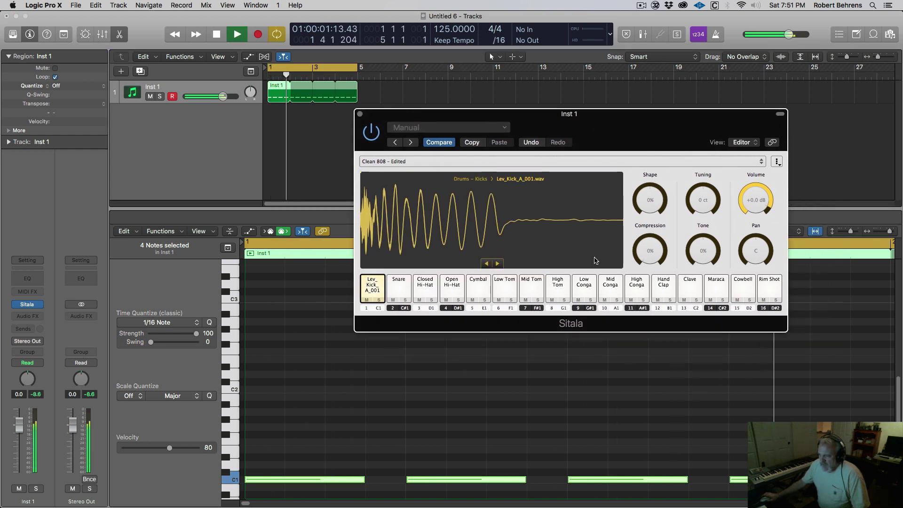
pyautogui.press('space')
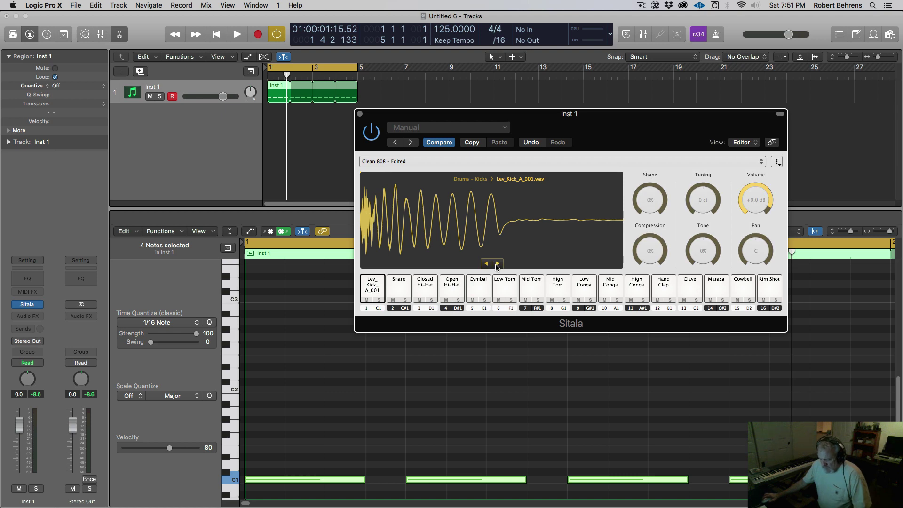
# During playback, step the kick pad from Lev_Kick_A_002 through Lev_Kick_A_019, then stop
pyautogui.press('space')
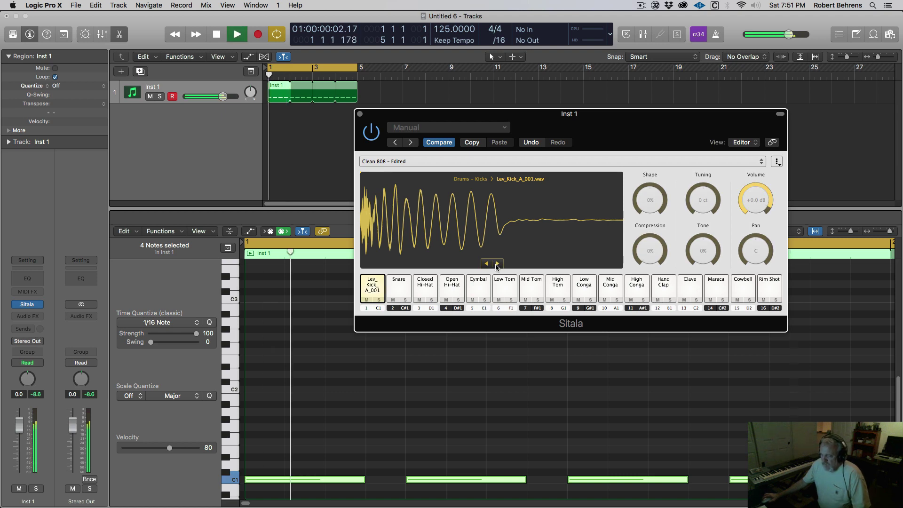
pyautogui.click(497, 264)
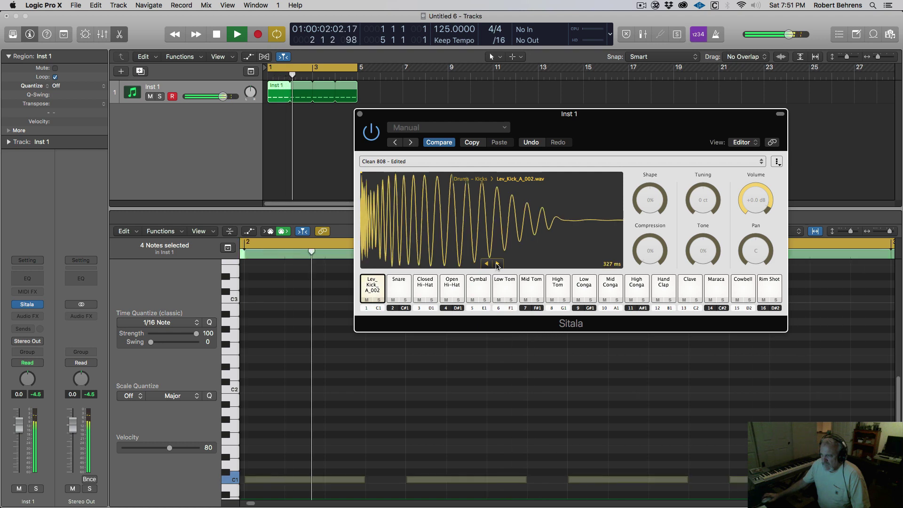
pyautogui.click(497, 264)
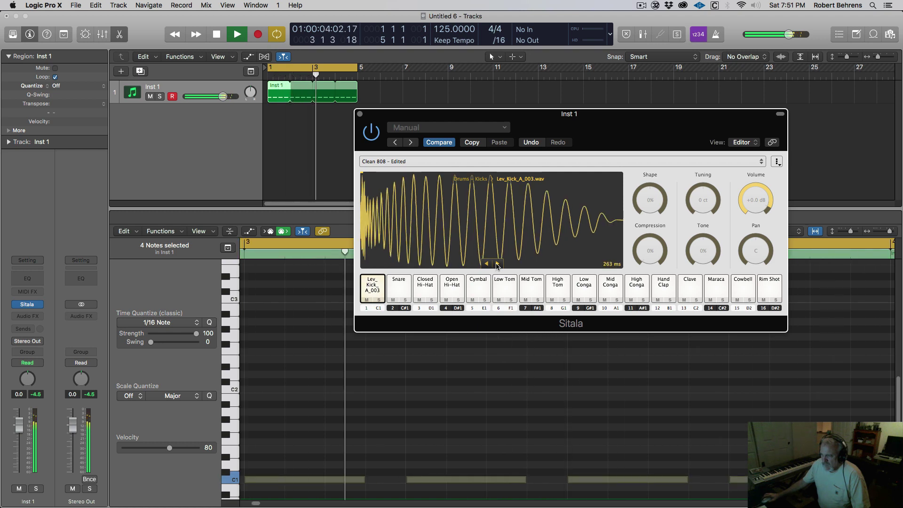
pyautogui.click(497, 263)
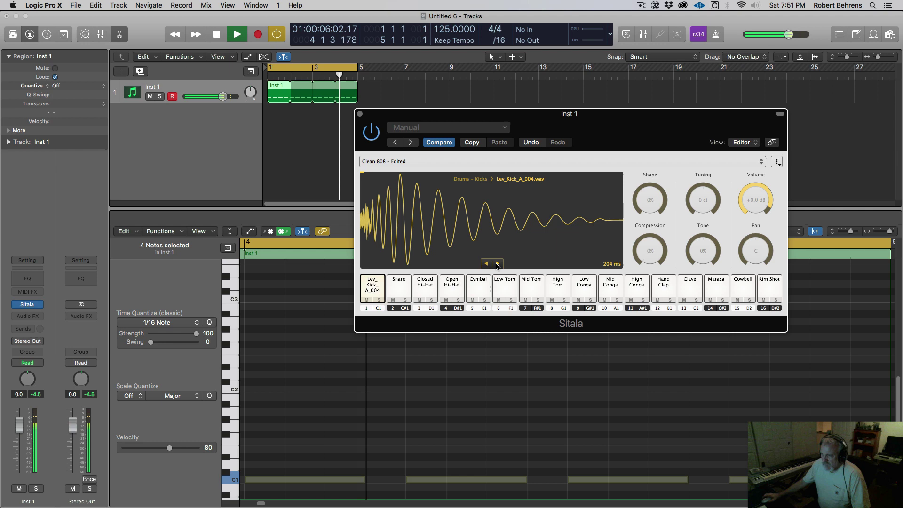
pyautogui.click(497, 264)
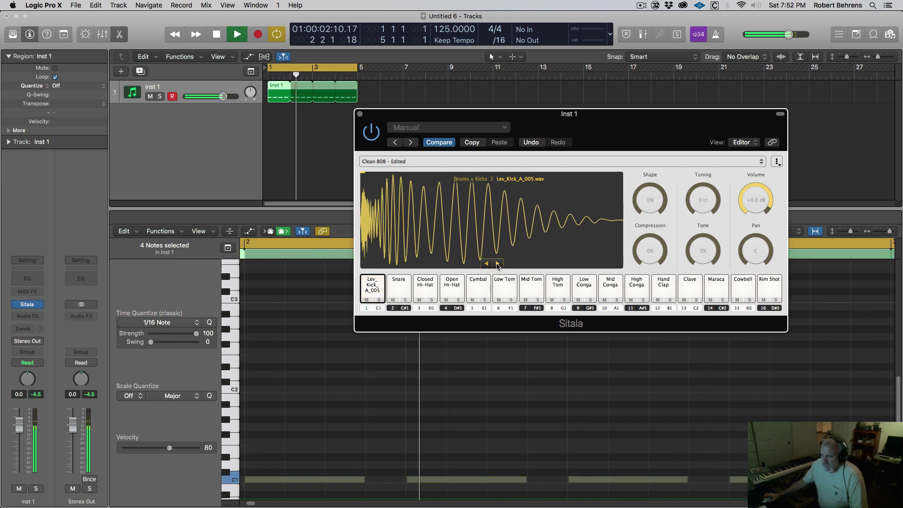
pyautogui.click(497, 264)
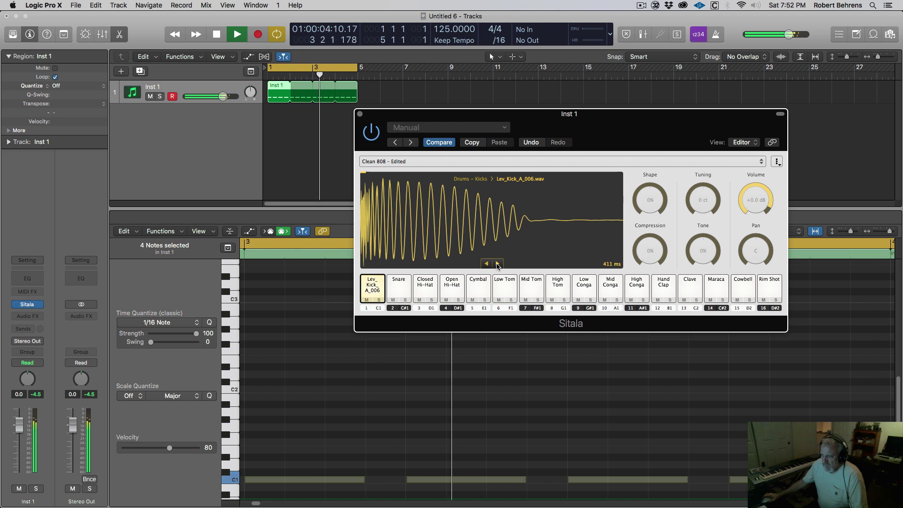
pyautogui.click(497, 264)
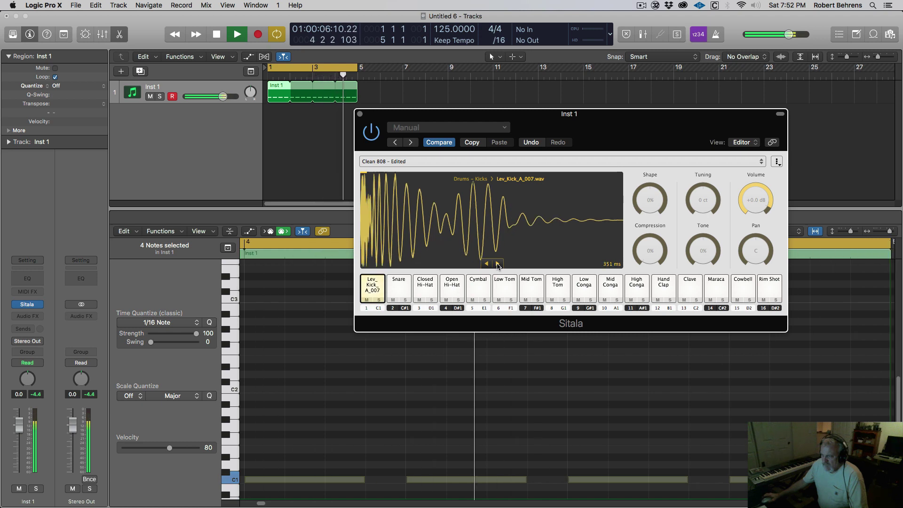
pyautogui.click(497, 263)
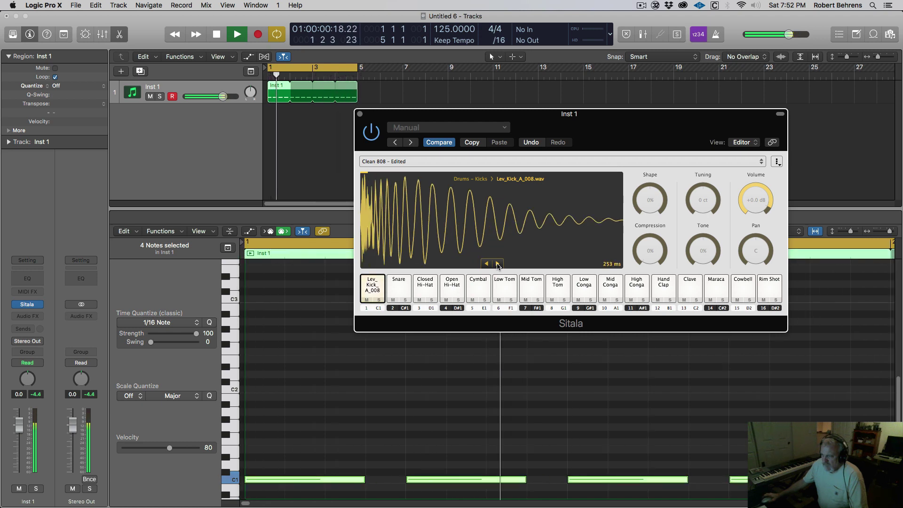
pyautogui.click(497, 264)
pyautogui.click(497, 264)
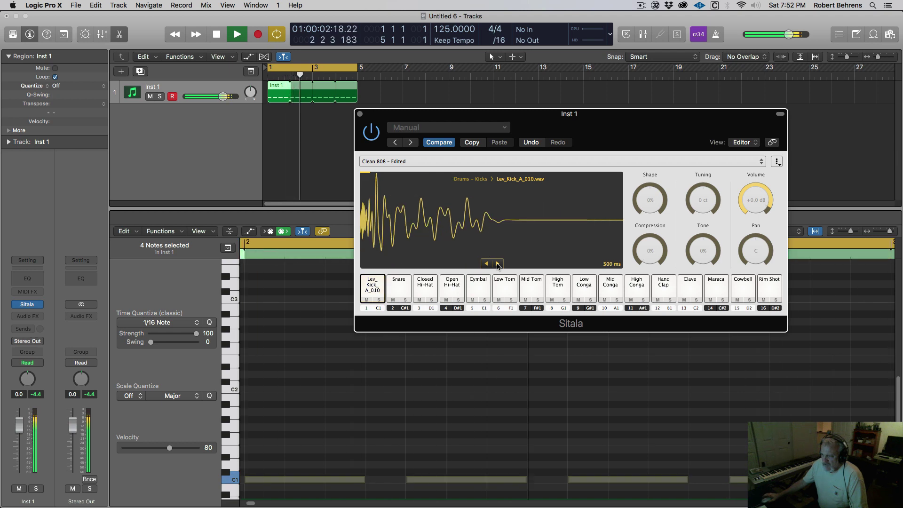
pyautogui.click(497, 264)
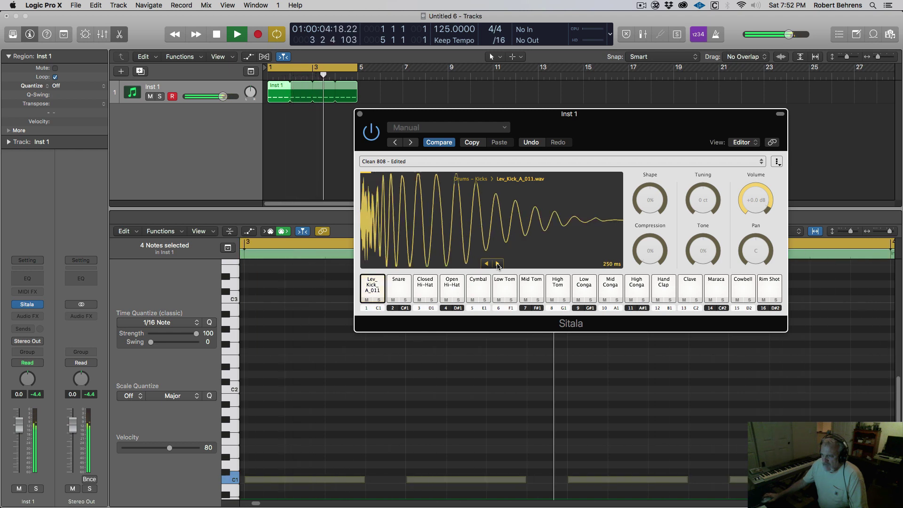
pyautogui.click(497, 264)
pyautogui.click(497, 264)
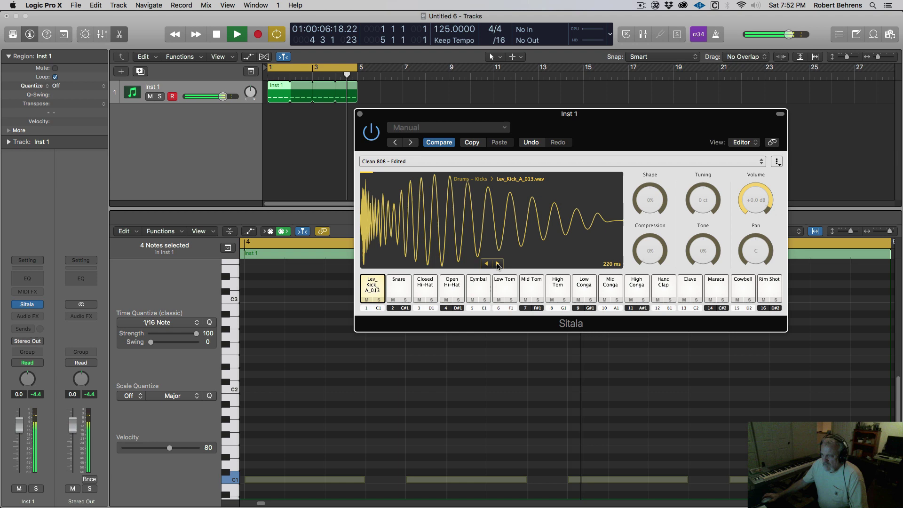
pyautogui.click(497, 264)
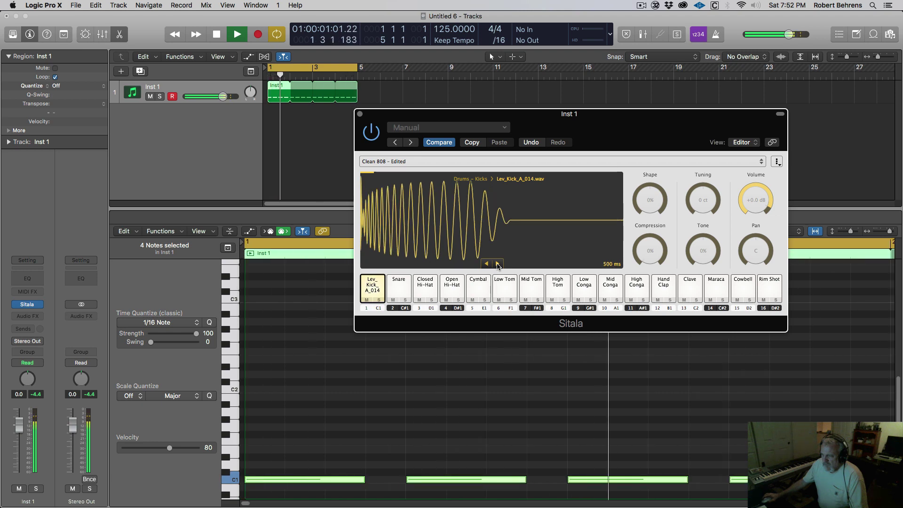
pyautogui.click(497, 263)
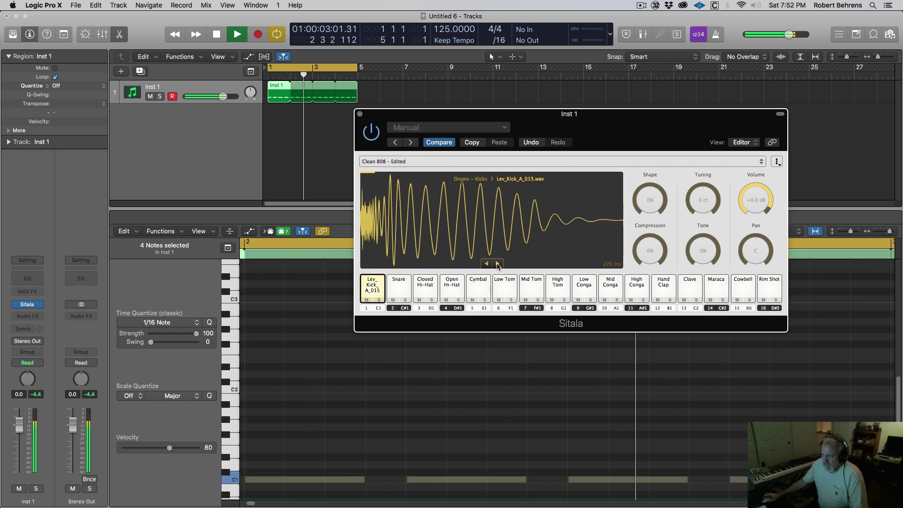
pyautogui.click(497, 263)
pyautogui.click(497, 263)
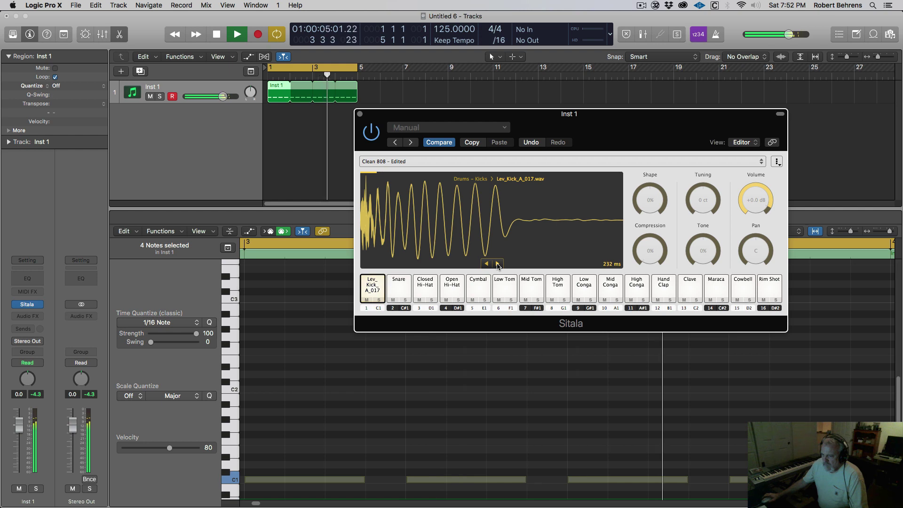
pyautogui.click(497, 263)
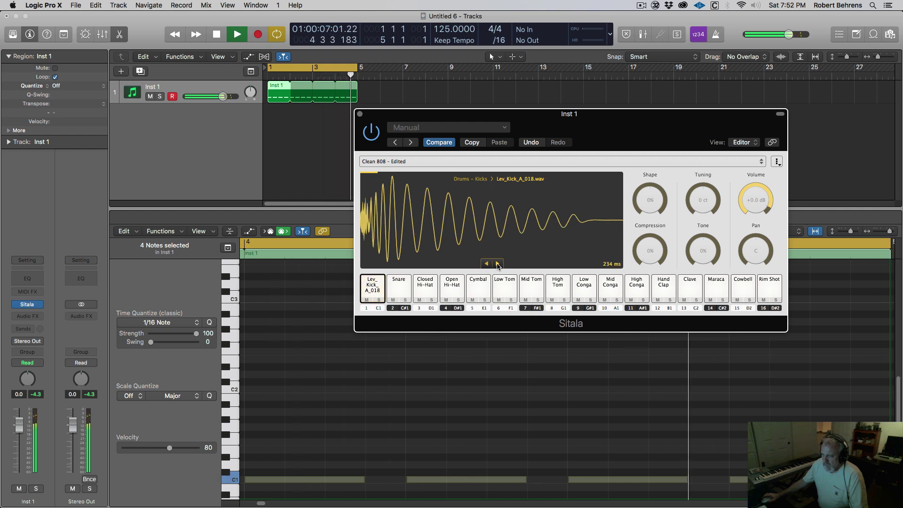
pyautogui.click(497, 263)
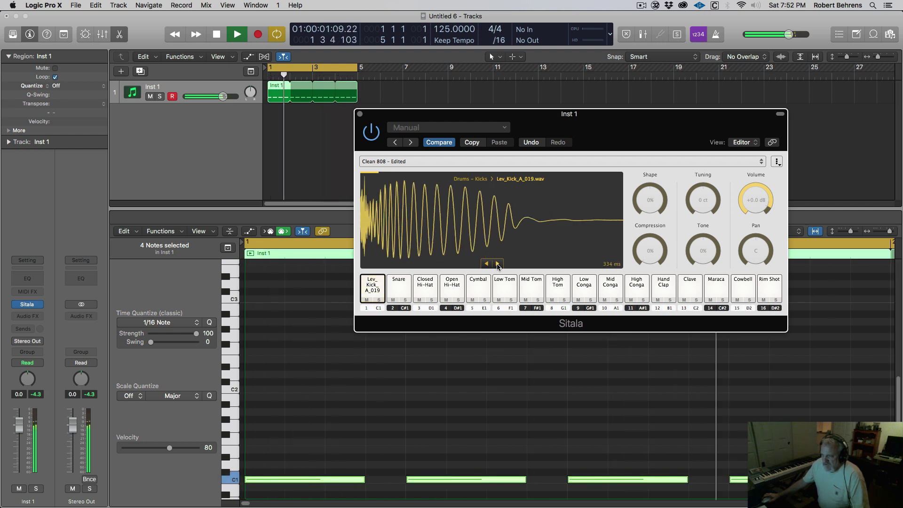
pyautogui.press('space')
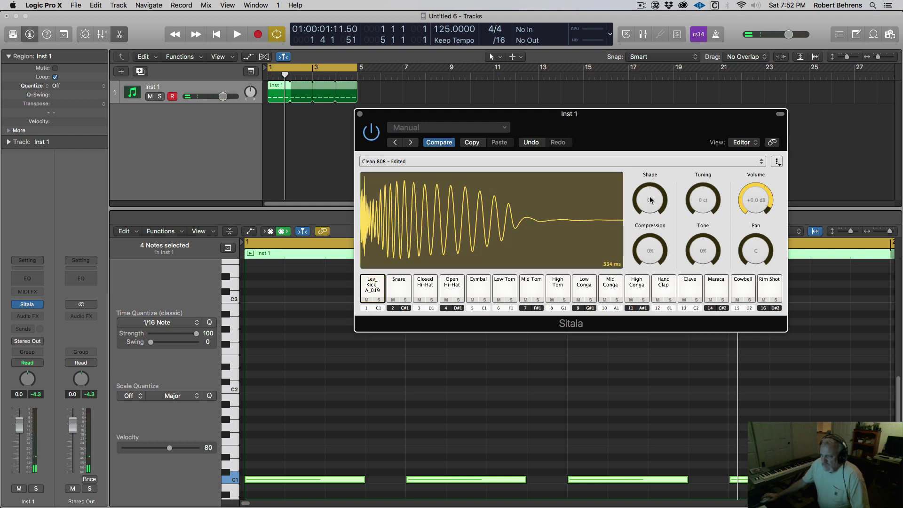
# While the beat plays, lower the kick's Shape to -39%, then stop playback
pyautogui.press('space')
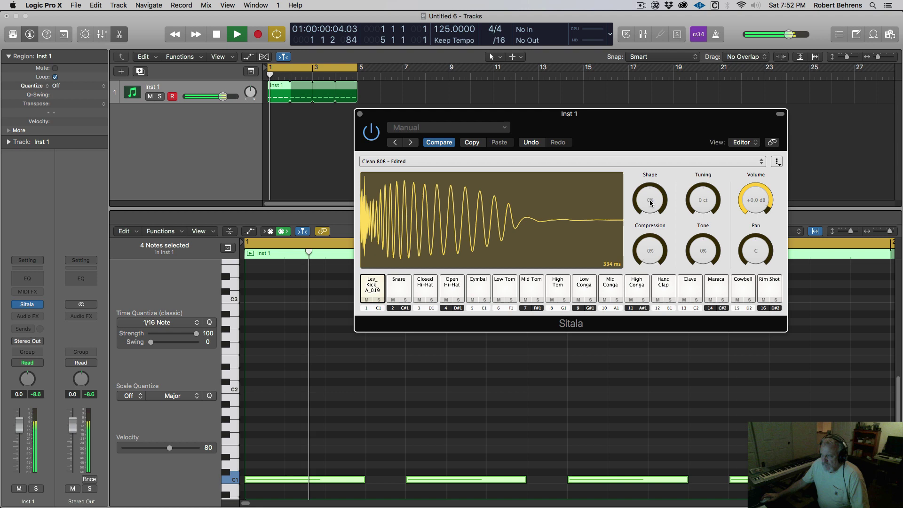
pyautogui.moveTo(651, 199); pyautogui.dragTo(652, 225)
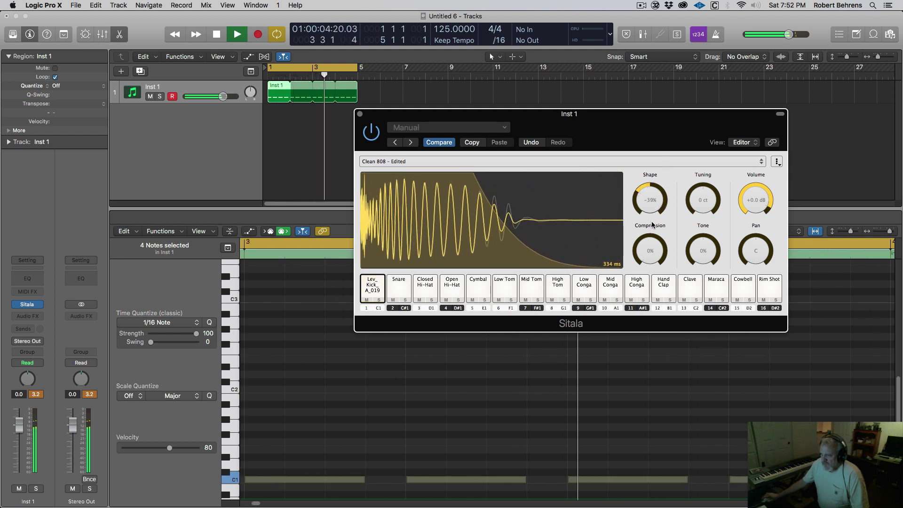
pyautogui.press('space')
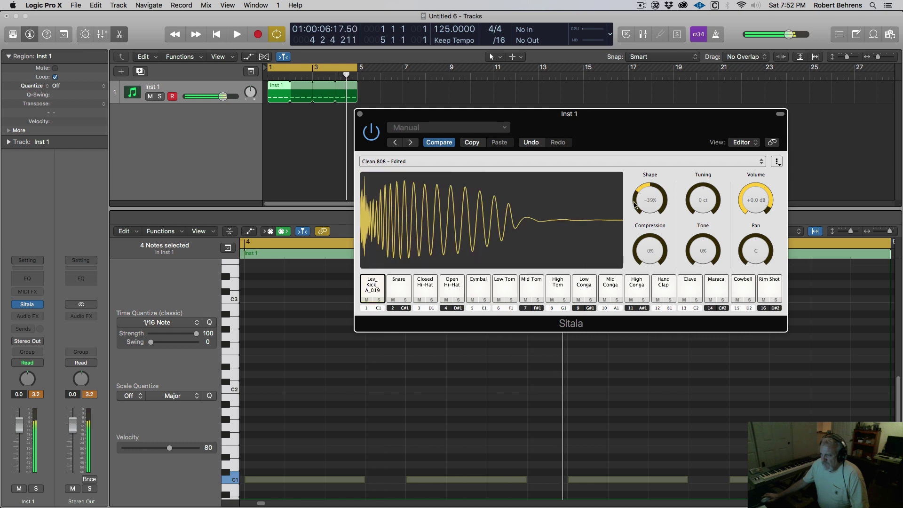
# Add track Inst 2, clear its Sitala kick pad, and audition the Hand Clap pad
pyautogui.click(360, 114)
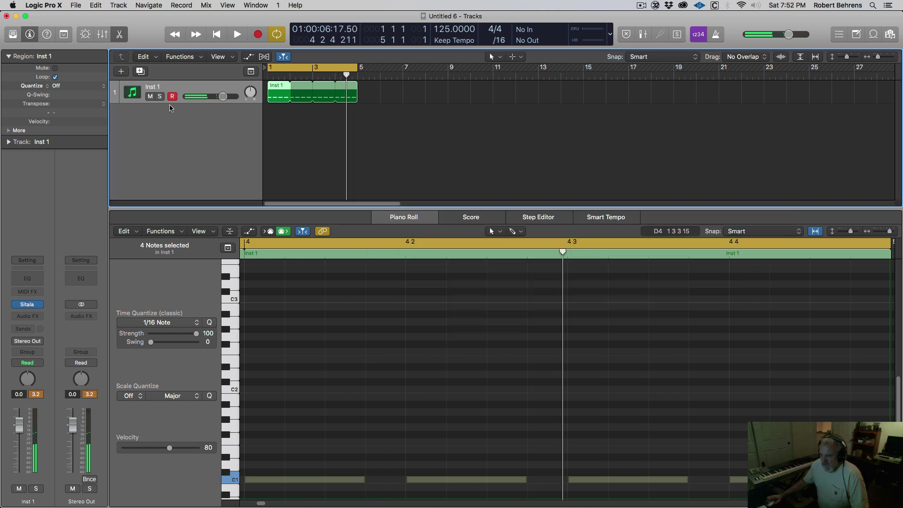
pyautogui.click(140, 72)
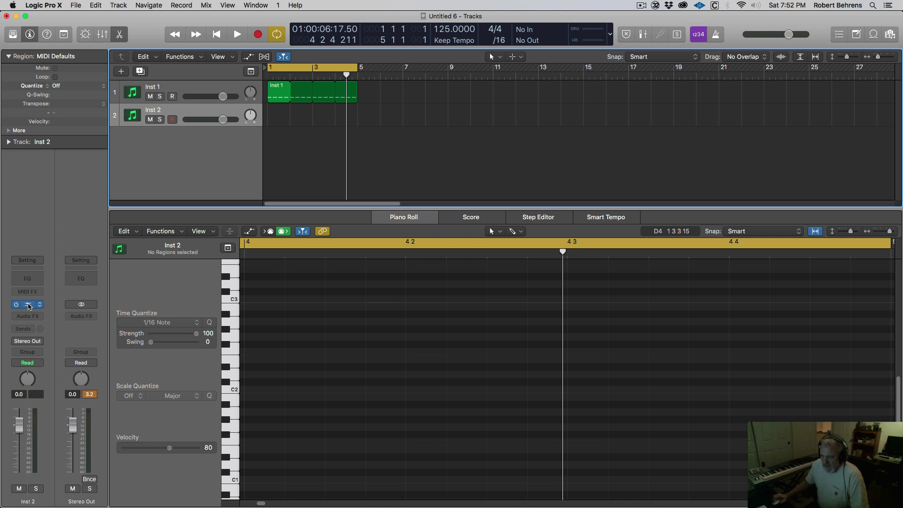
pyautogui.click(28, 304)
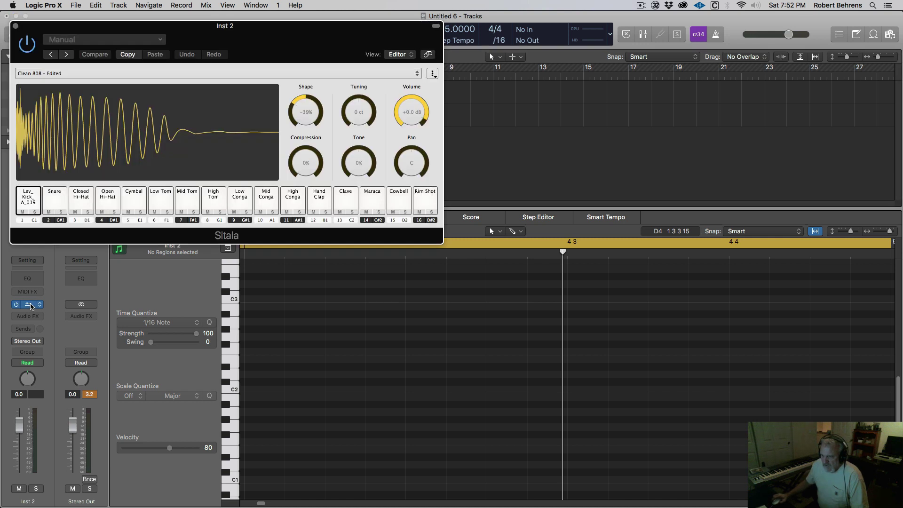
pyautogui.rightClick(29, 200)
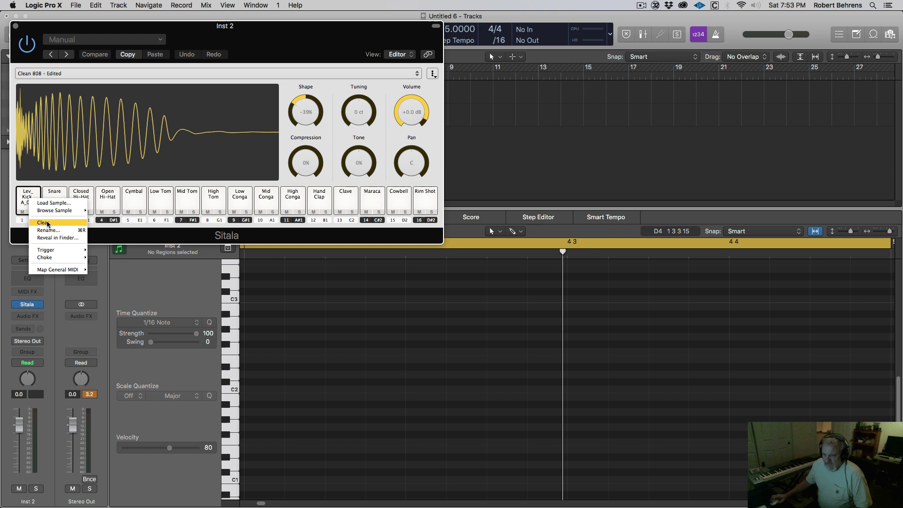
pyautogui.click(62, 222)
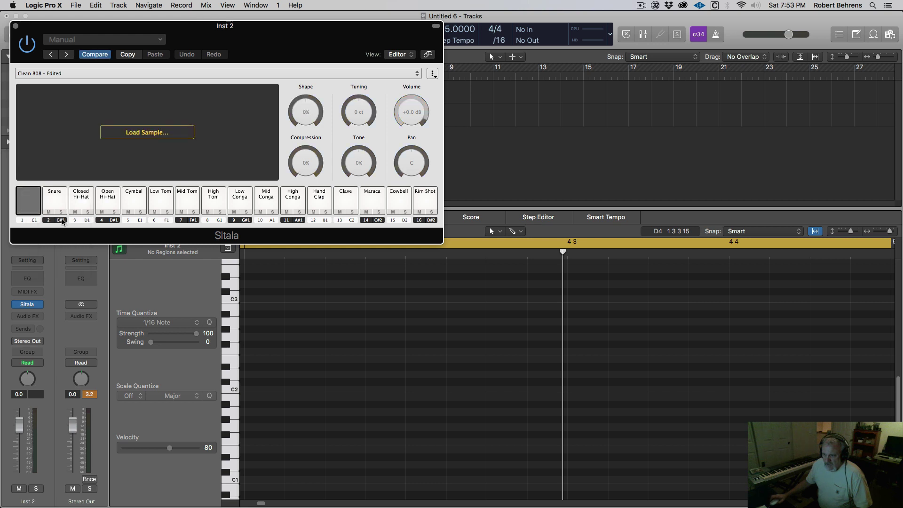
pyautogui.click(319, 203)
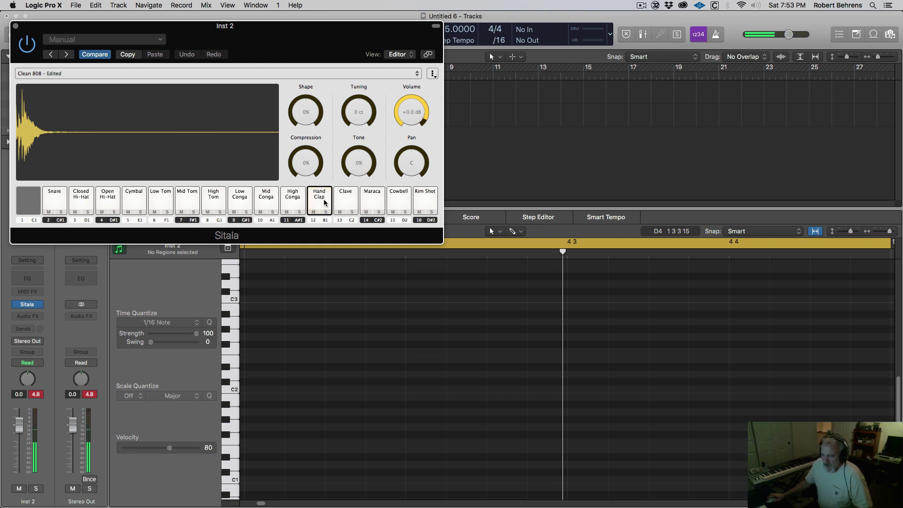
# Load Lev_Clap_001.wav from Drums - Snare & Claps > Claps onto the Hand Clap pad
pyautogui.rightClick(324, 202)
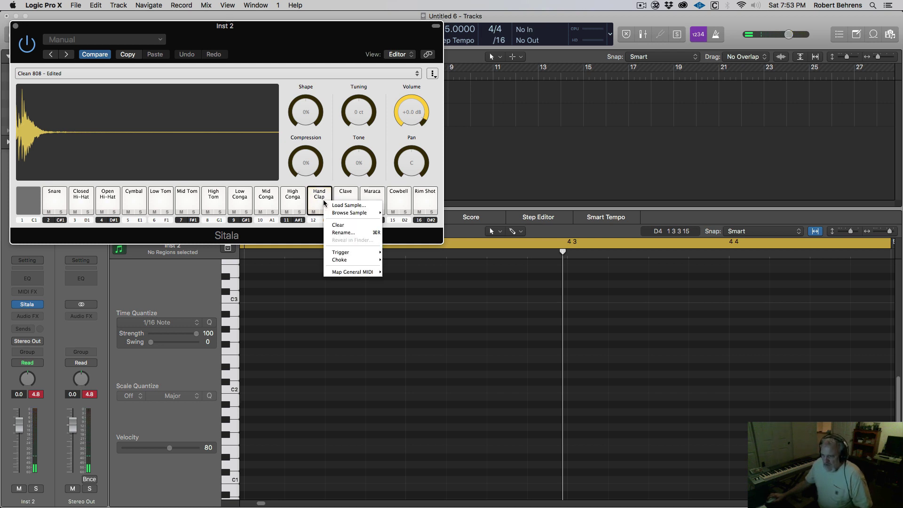
pyautogui.moveTo(346, 212)
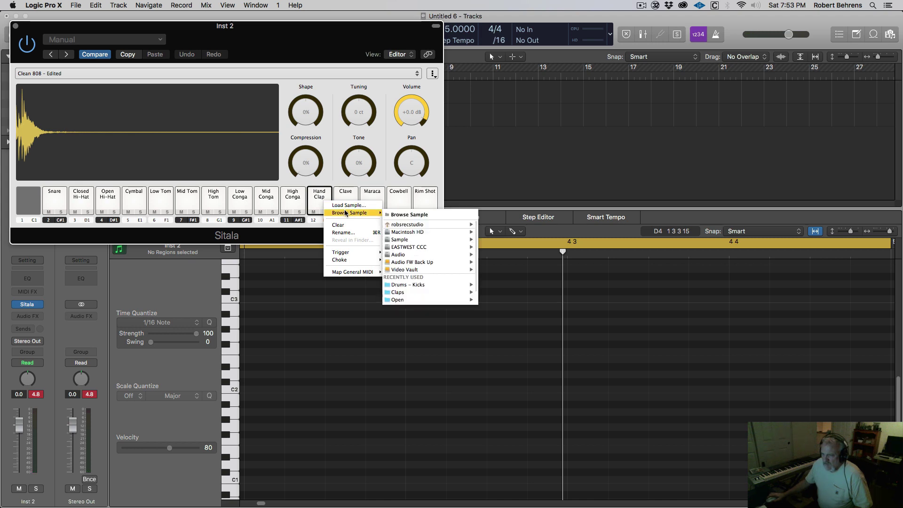
pyautogui.click(346, 205)
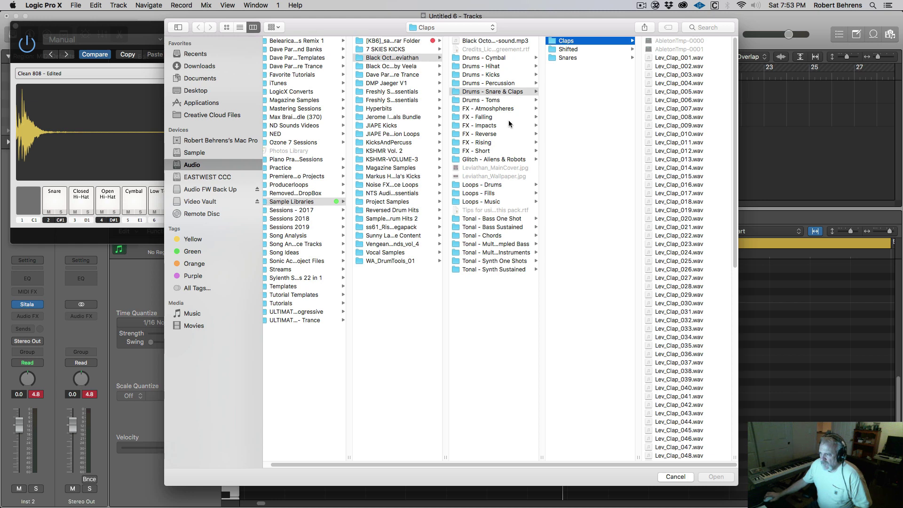
pyautogui.click(513, 93)
pyautogui.click(564, 41)
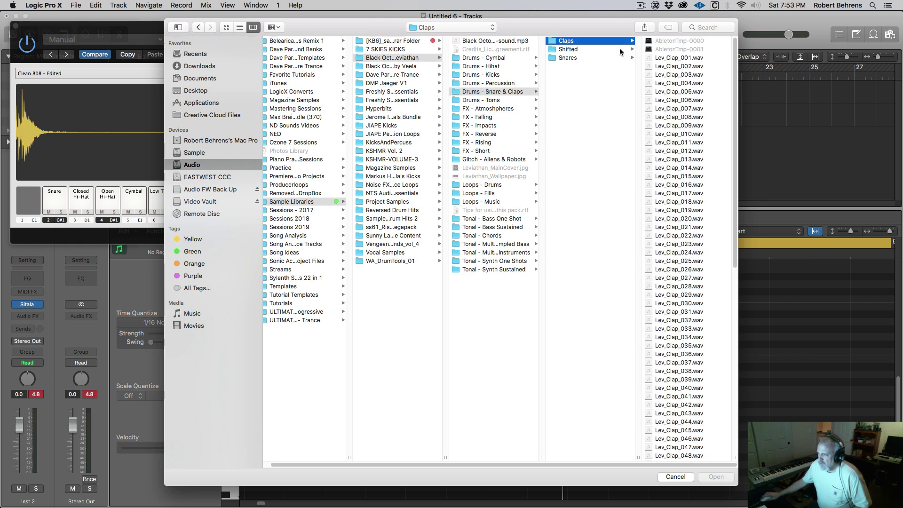
pyautogui.click(666, 58)
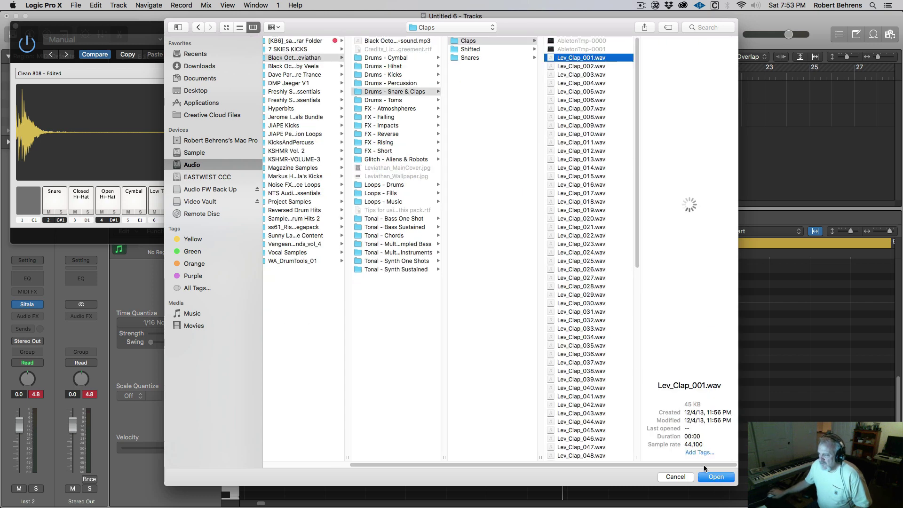
pyautogui.click(715, 477)
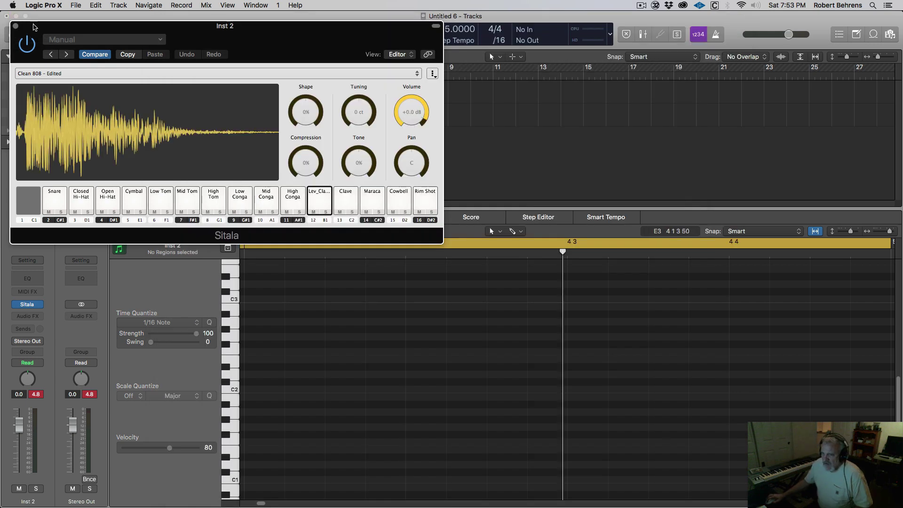
# Copy the Inst 1 kick region onto the Inst 2 track
pyautogui.moveTo(32, 26); pyautogui.dragTo(491, 62)
pyautogui.click(280, 101)
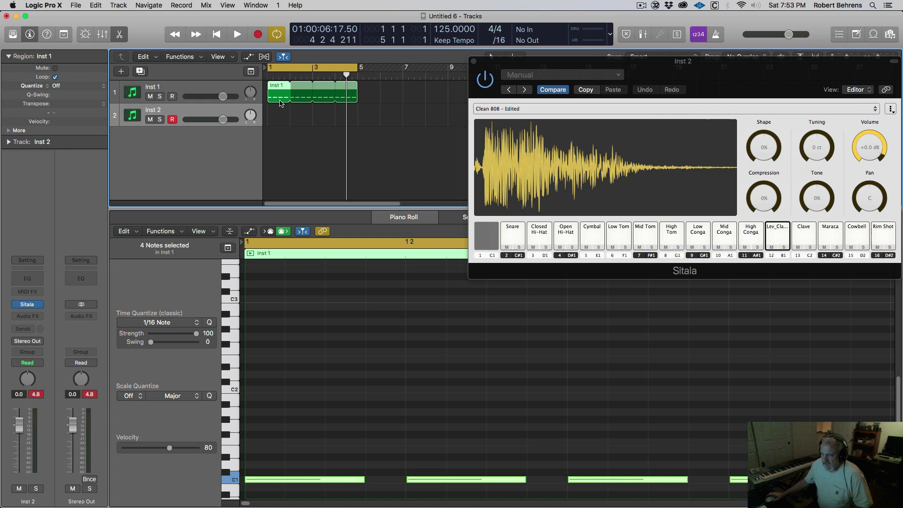
pyautogui.moveTo(277, 100); pyautogui.dragTo(277, 118)
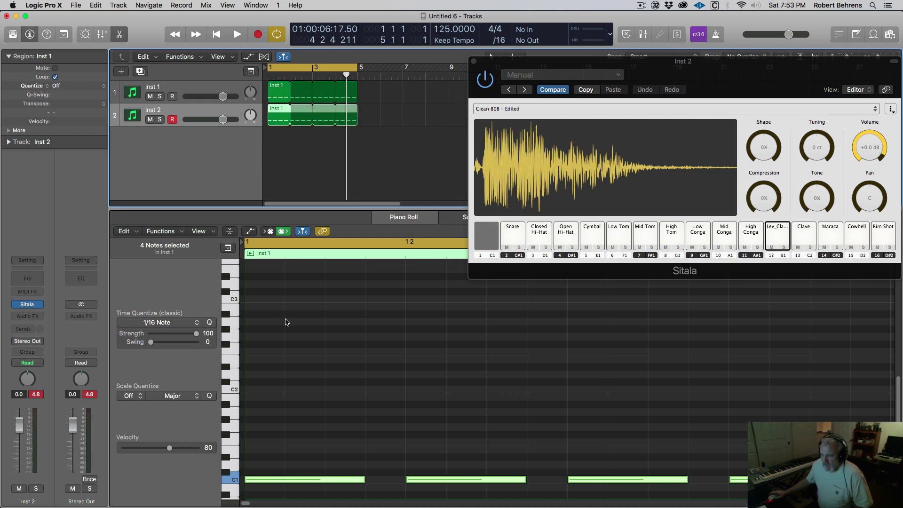
# Delete the first and third notes, move the beat 2 and 4 notes up to B1, and play
pyautogui.click(328, 479)
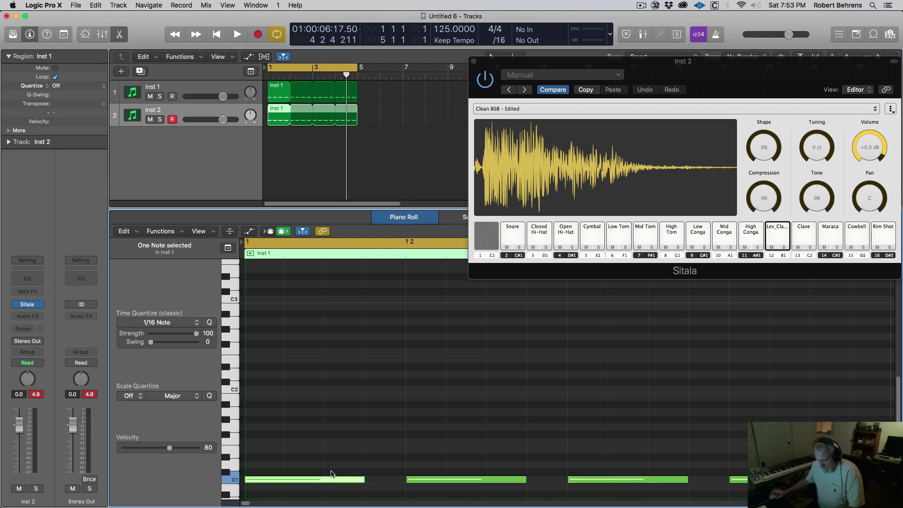
pyautogui.press('Delete')
pyautogui.click(616, 479)
pyautogui.press('Delete')
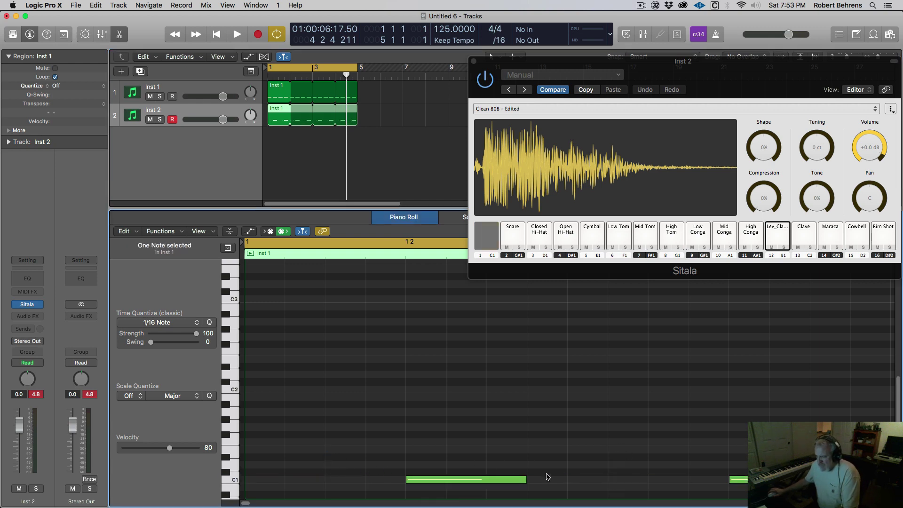
pyautogui.press('super+a')
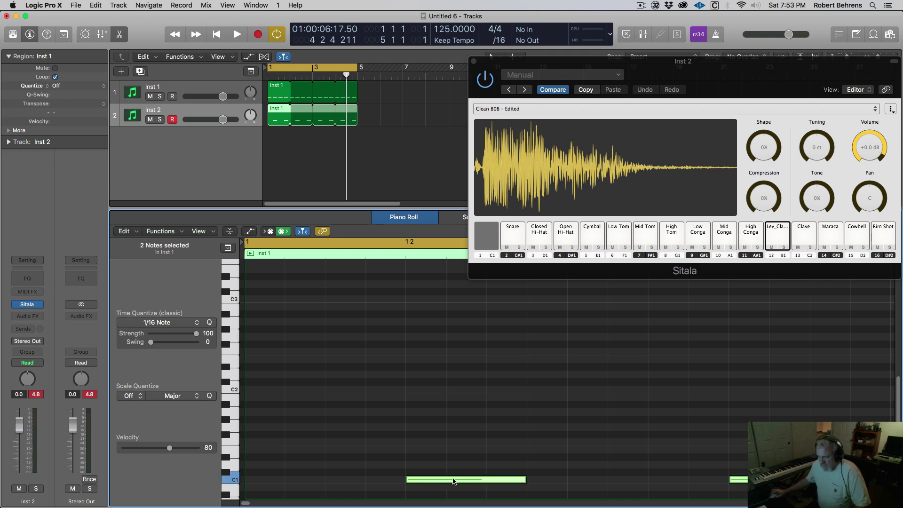
pyautogui.moveTo(454, 479); pyautogui.dragTo(454, 397)
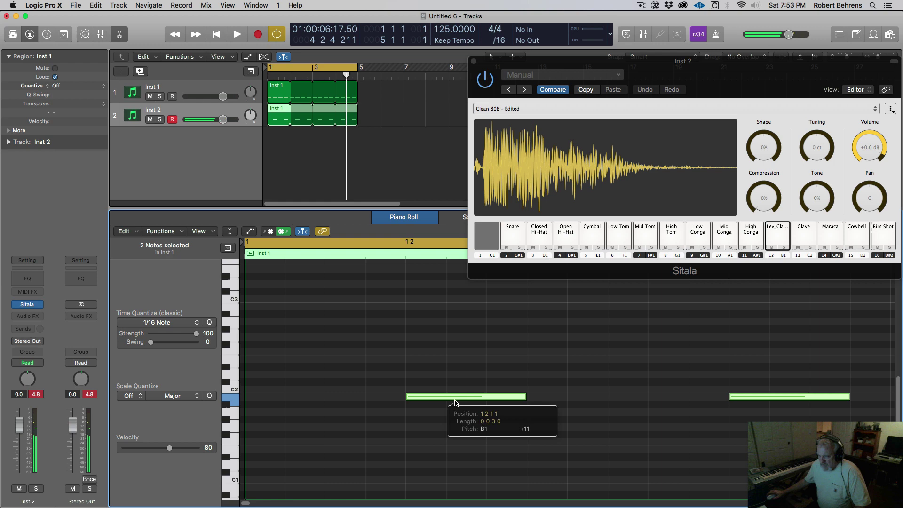
pyautogui.press('space')
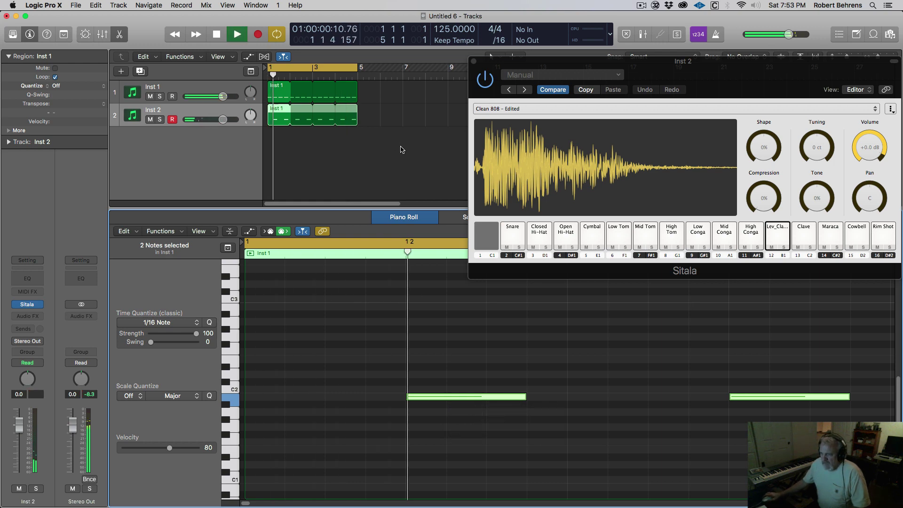
pyautogui.press('space')
pyautogui.moveTo(512, 64); pyautogui.dragTo(417, 48)
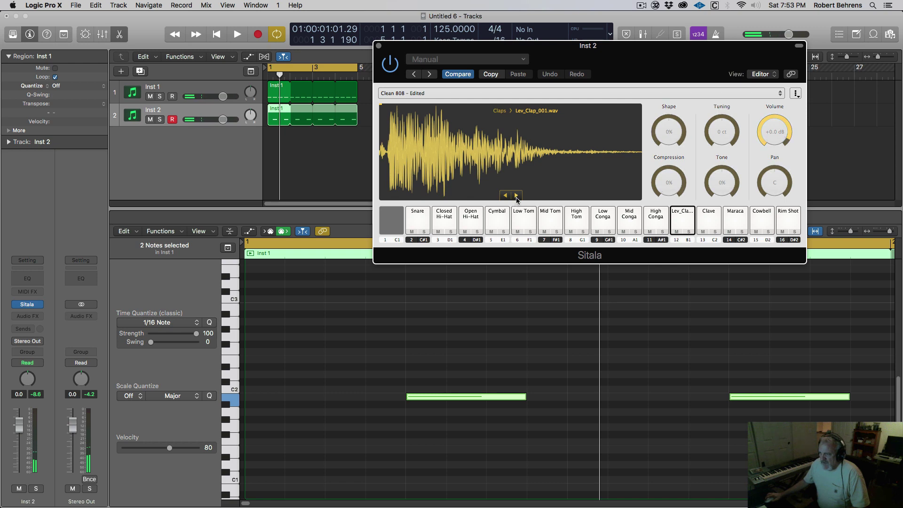
# Step through the Lev_Clap samples during playback until Lev_Clap_020.wav is on the clap pad
pyautogui.press('space')
pyautogui.click(516, 196)
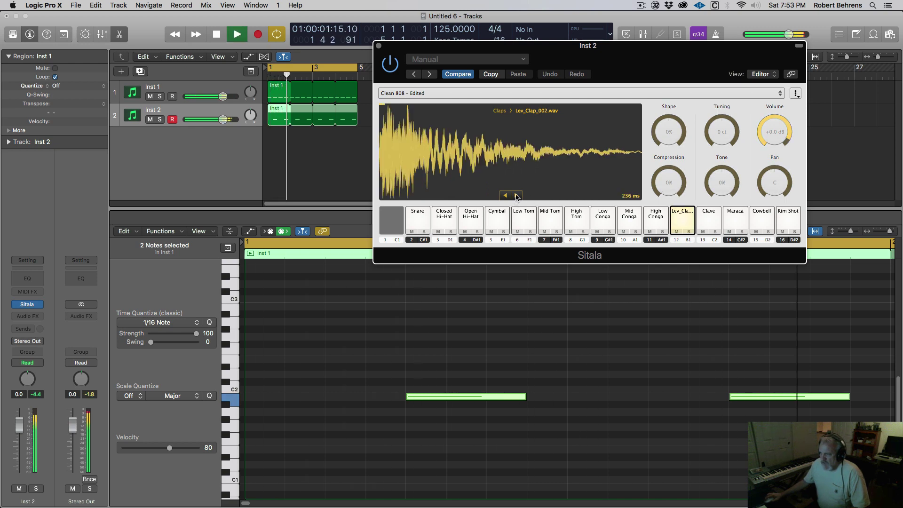
pyautogui.click(517, 196)
pyautogui.click(517, 195)
pyautogui.click(516, 196)
pyautogui.click(517, 195)
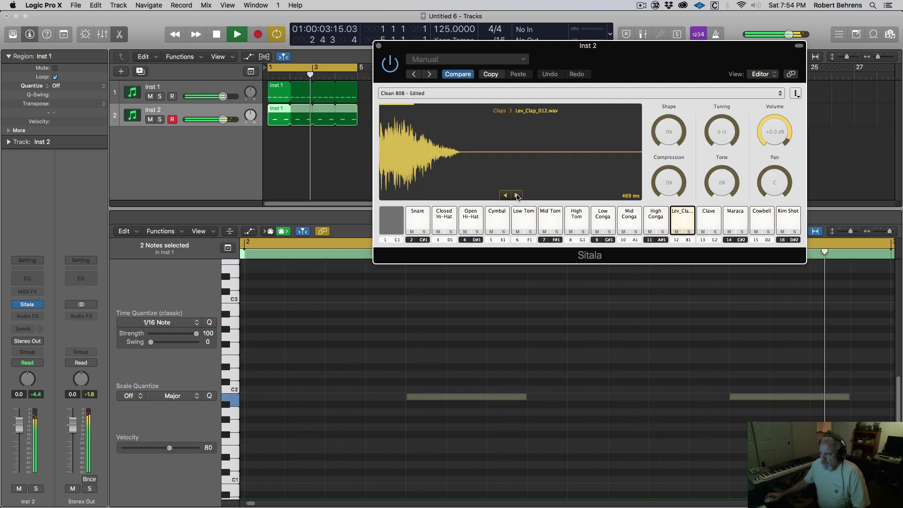
pyautogui.click(517, 196)
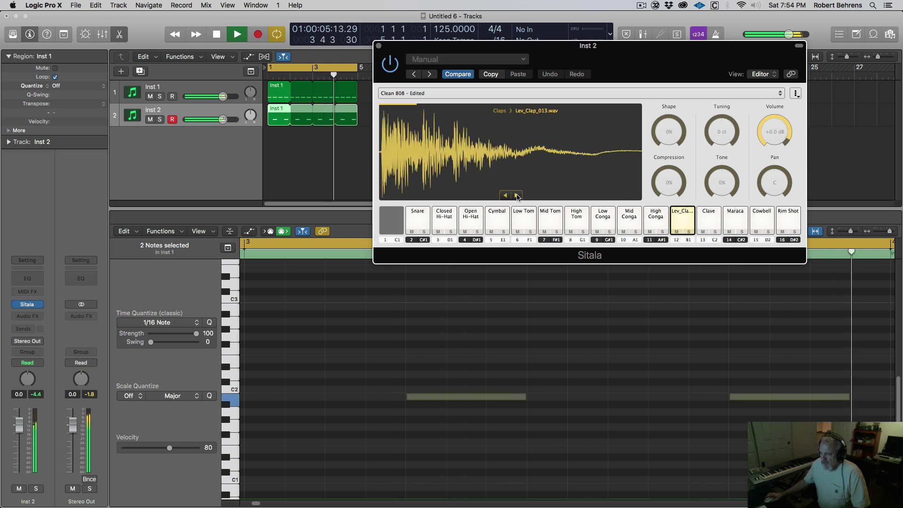
pyautogui.click(517, 195)
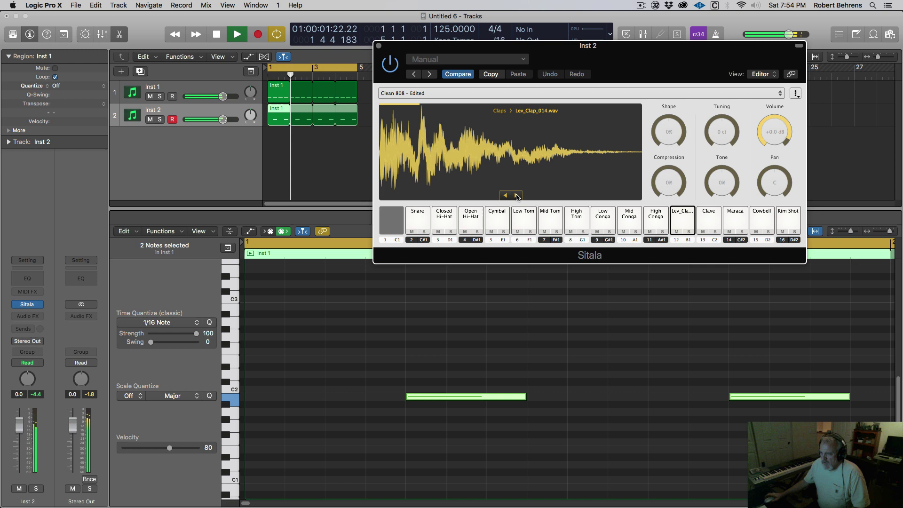
pyautogui.click(517, 196)
pyautogui.click(517, 196)
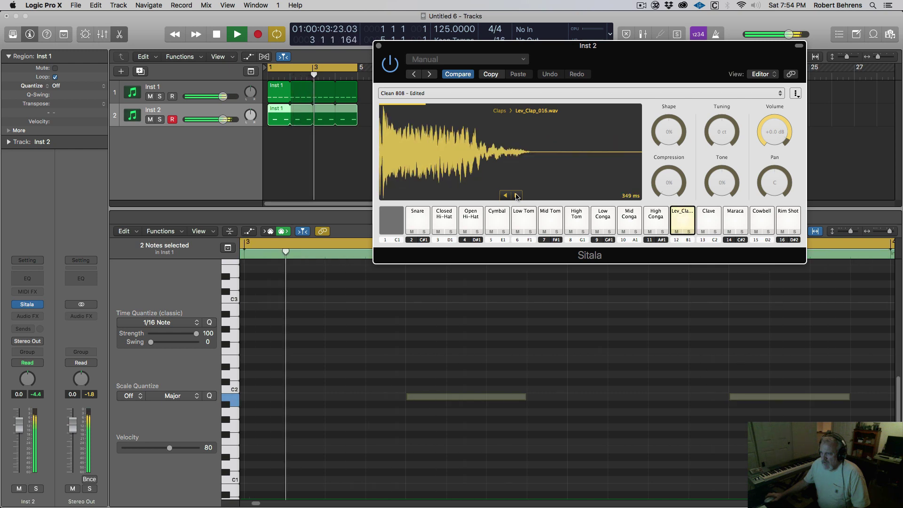
pyautogui.click(517, 196)
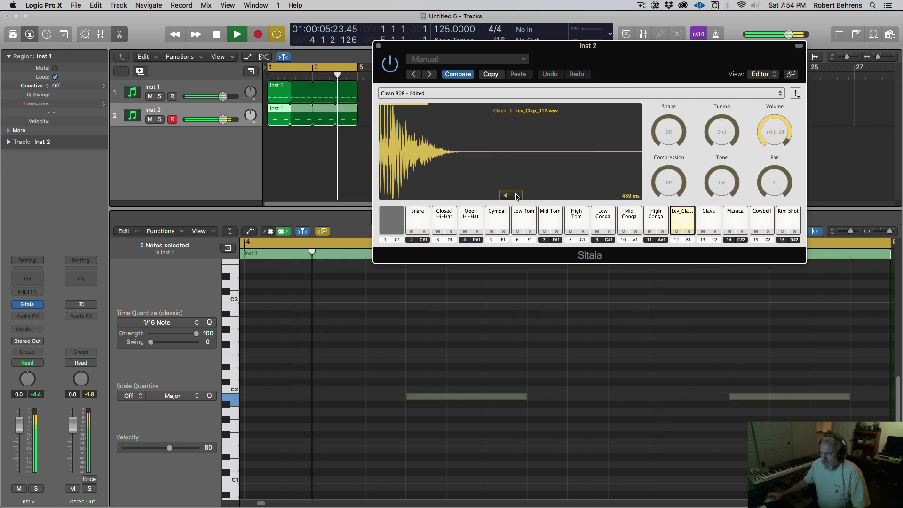
pyautogui.click(516, 196)
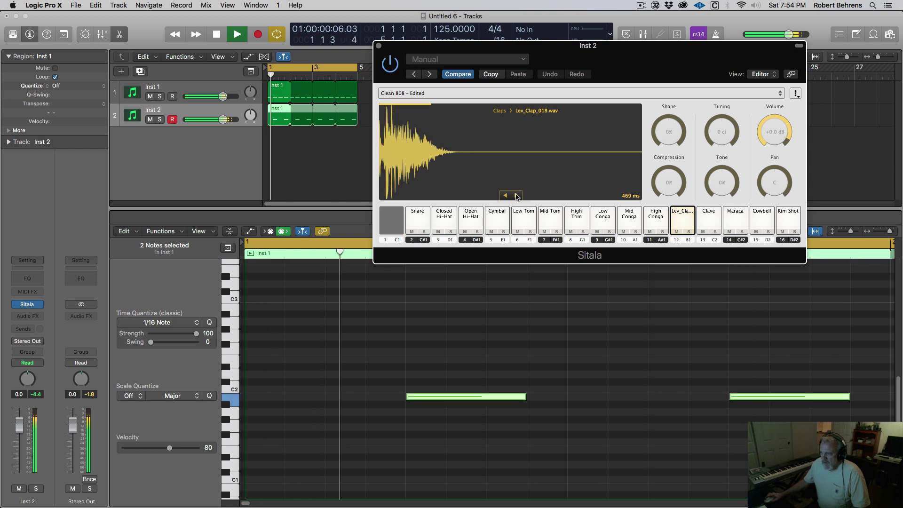
pyautogui.click(517, 196)
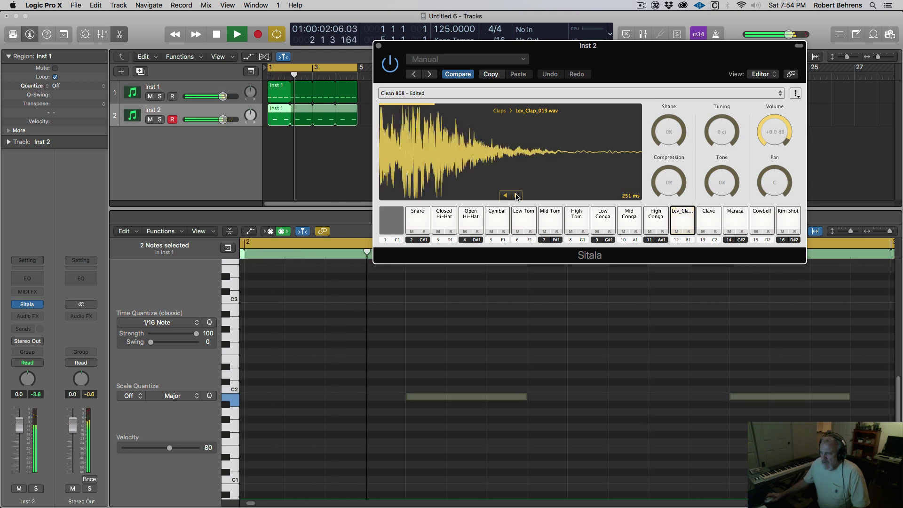
pyautogui.click(517, 196)
pyautogui.press('space')
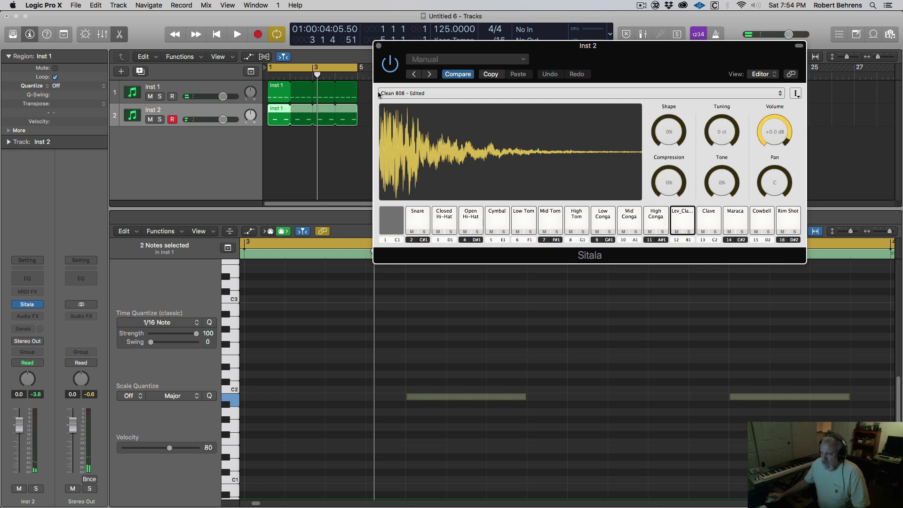
# Create track Inst 3 and copy the Inst 2 clap region onto it
pyautogui.click(378, 45)
pyautogui.click(278, 120)
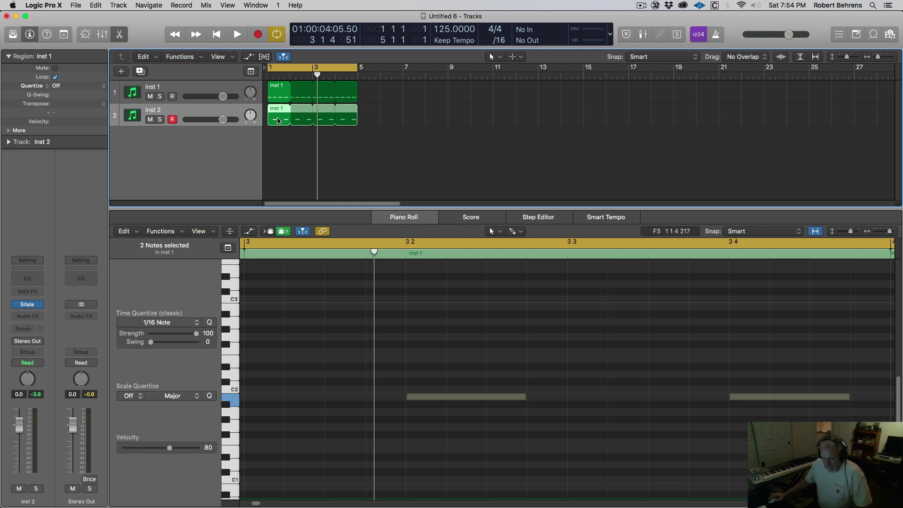
pyautogui.press('super+d')
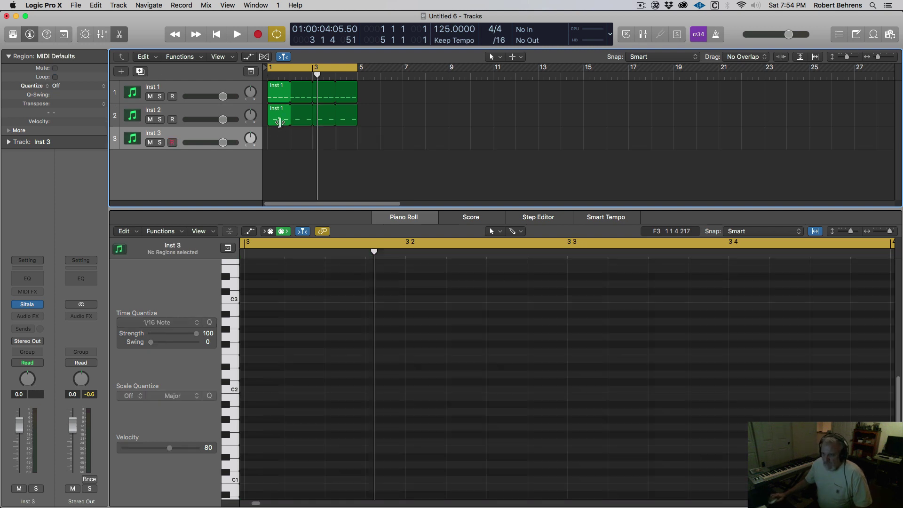
pyautogui.moveTo(278, 121); pyautogui.dragTo(278, 144)
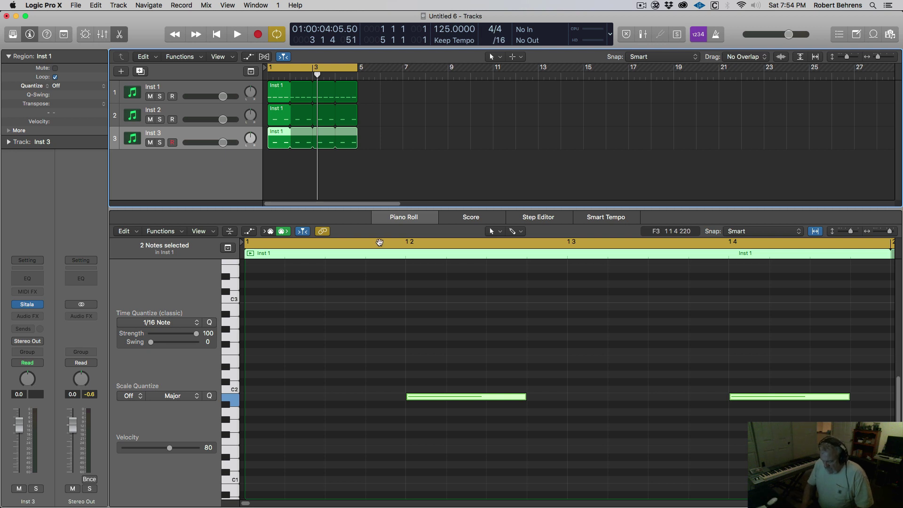
# Split Inst 3's looped region, keep only the last one, and leave a single B1 note at 4 3 2 1
pyautogui.hotkey('ctrl', 'l')
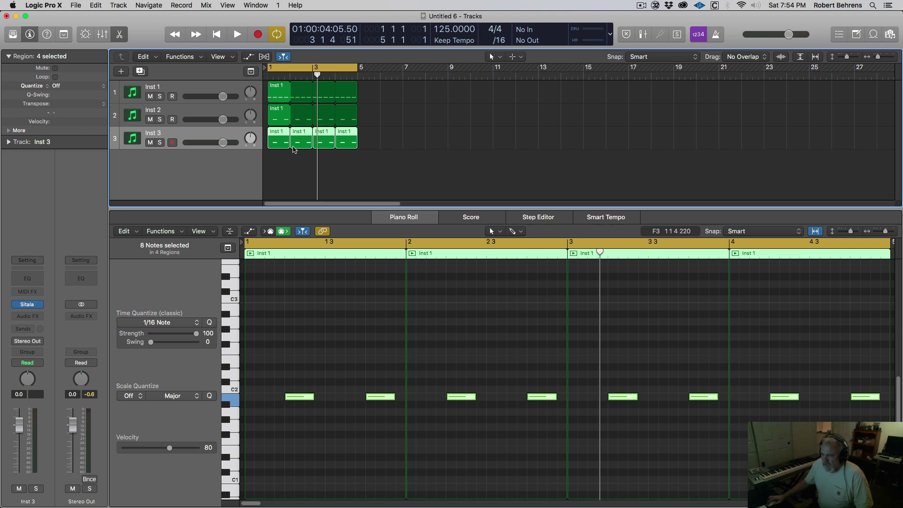
pyautogui.moveTo(328, 158); pyautogui.dragTo(306, 141)
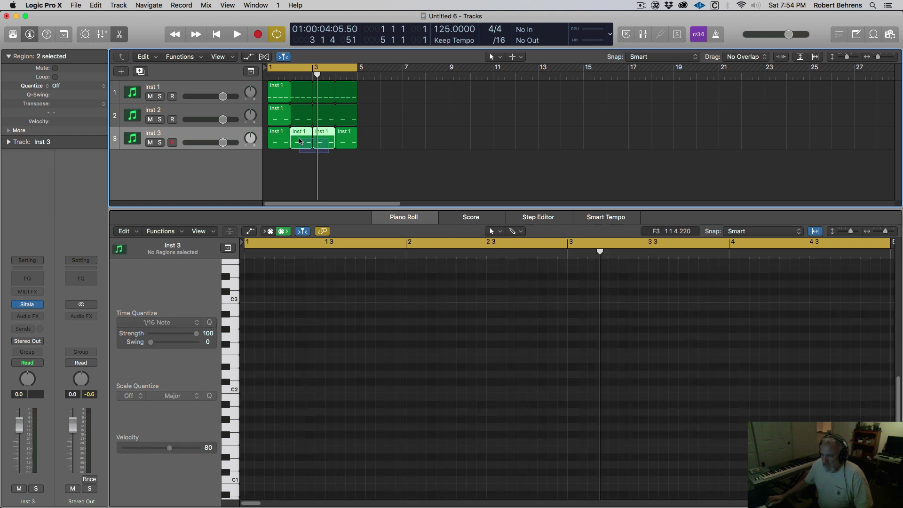
pyautogui.press('Delete')
pyautogui.click(345, 139)
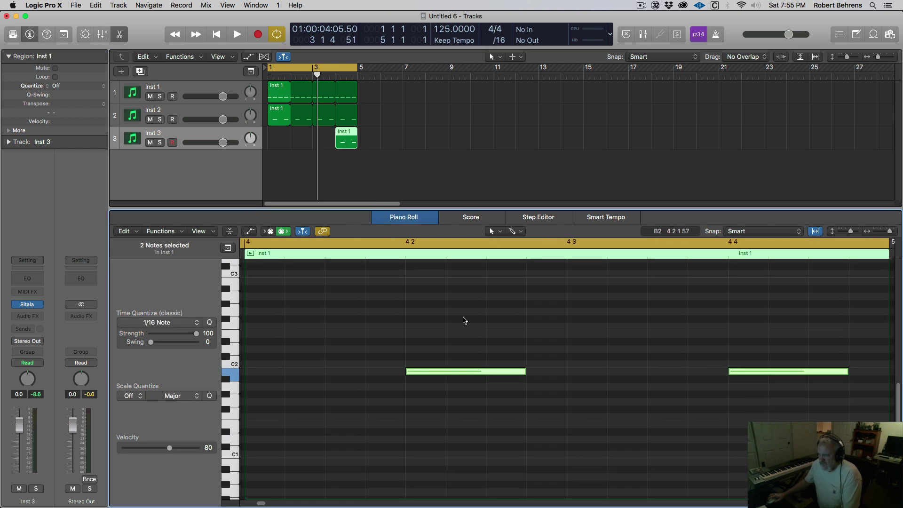
pyautogui.hscroll(5, 527, 353)
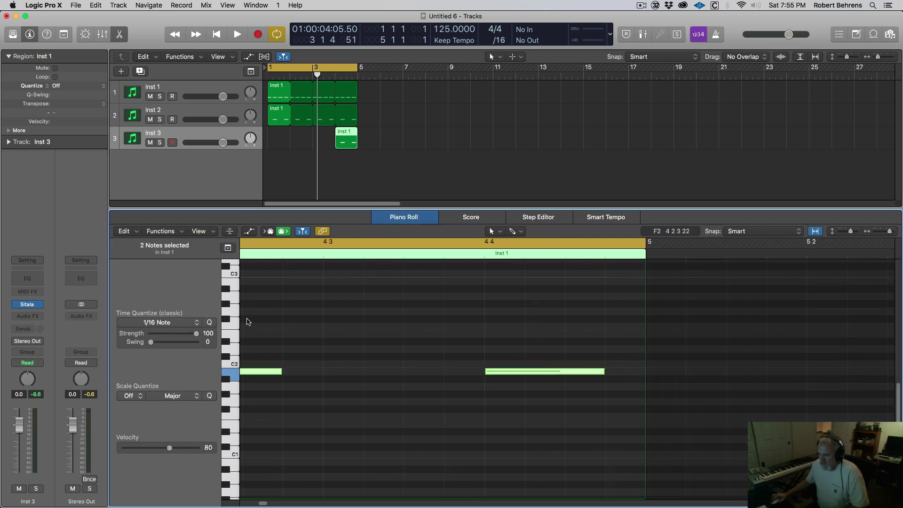
pyautogui.click(257, 372)
pyautogui.press('Delete')
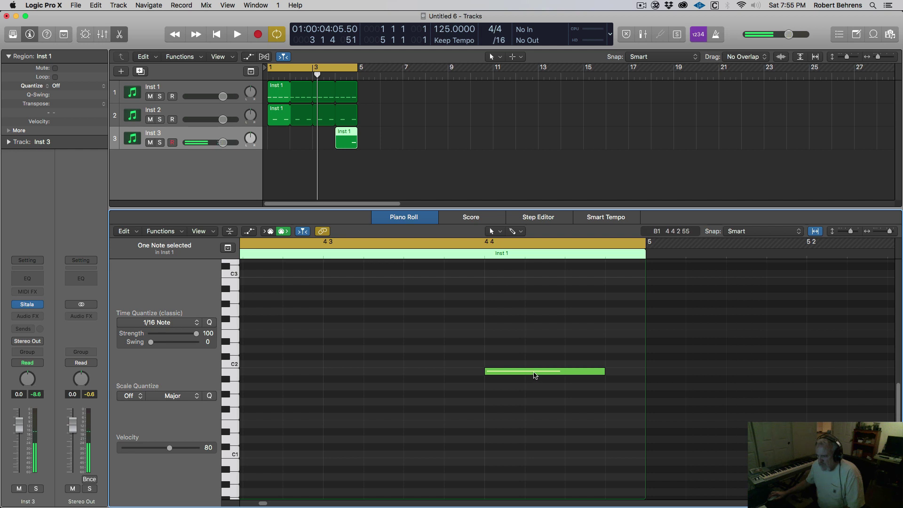
pyautogui.moveTo(535, 375); pyautogui.dragTo(415, 377)
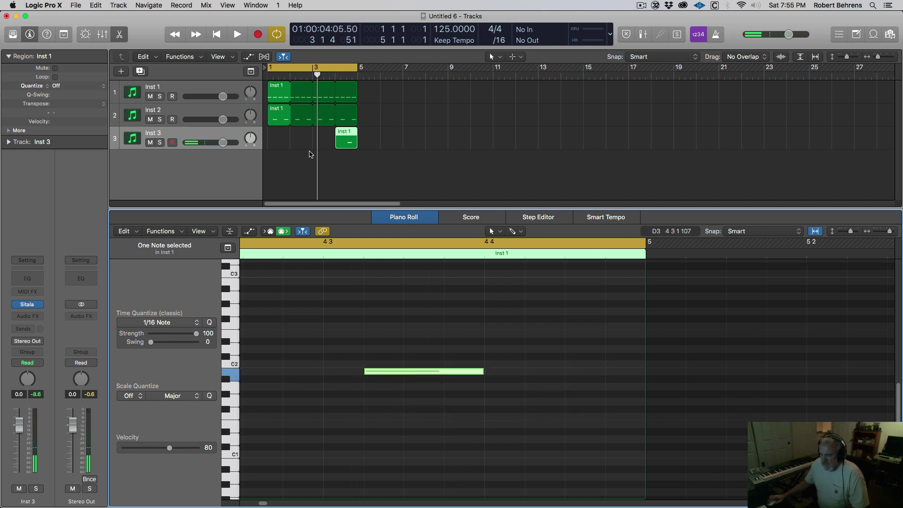
# Play and move the cycle range's start to bar 4, then stop
pyautogui.press('space')
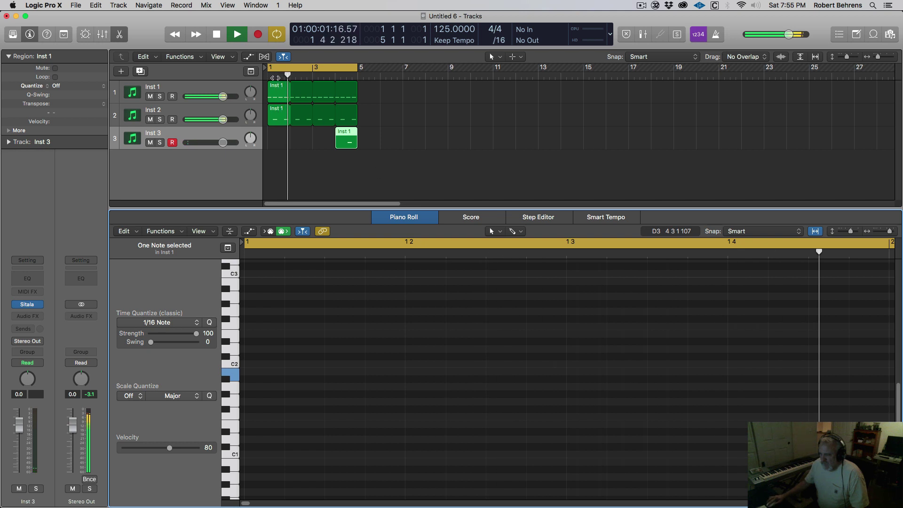
pyautogui.moveTo(269, 69); pyautogui.dragTo(336, 72)
pyautogui.press('space')
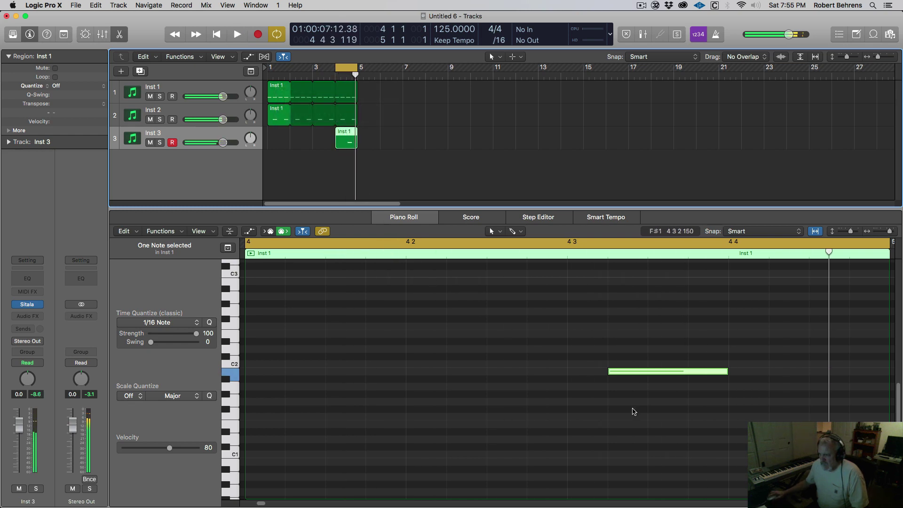
pyautogui.hscroll(4, 573, 373)
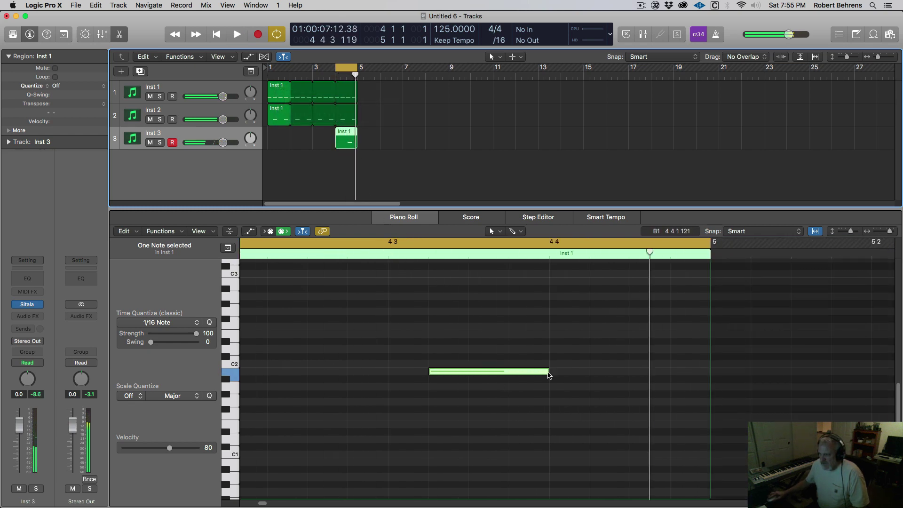
# Step Inst 3's Sitala clap through to Lev_Clap_023.wav and raise its Shape to 68%
pyautogui.click(29, 305)
pyautogui.press('space')
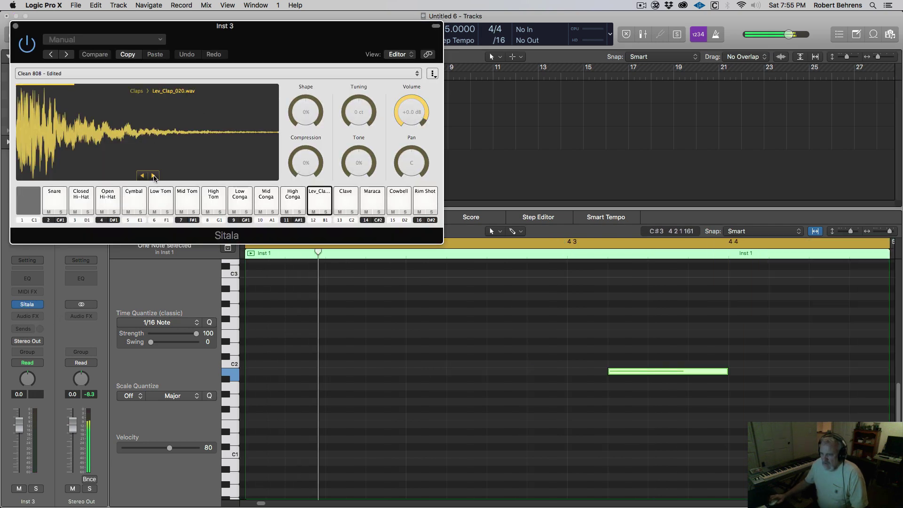
pyautogui.click(154, 176)
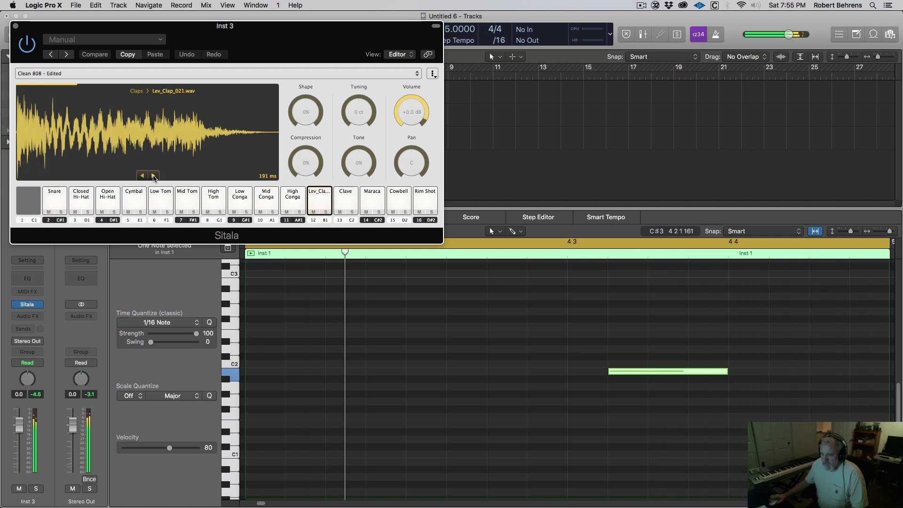
pyautogui.click(154, 176)
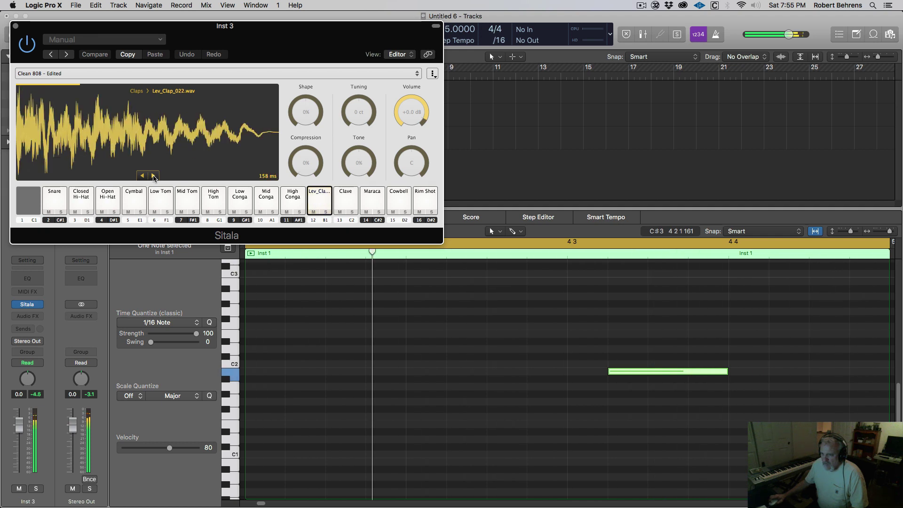
pyautogui.click(155, 176)
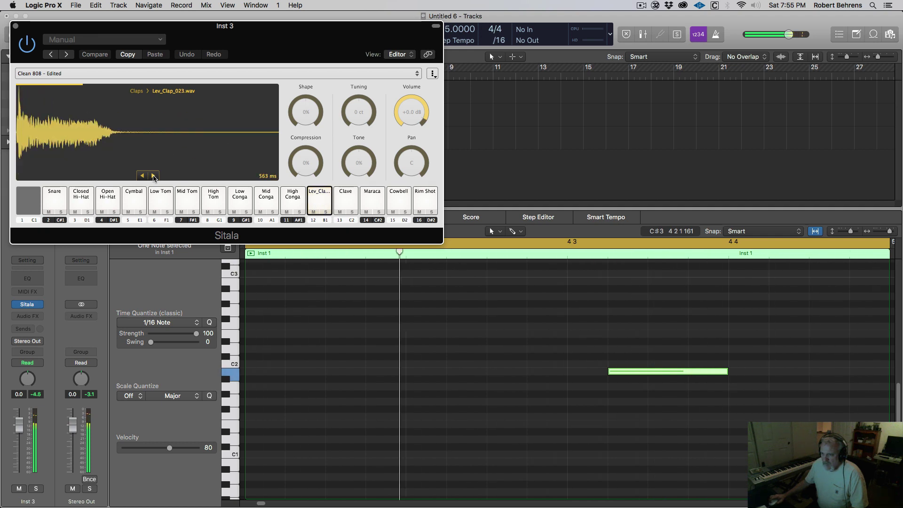
pyautogui.moveTo(33, 31); pyautogui.dragTo(370, 98)
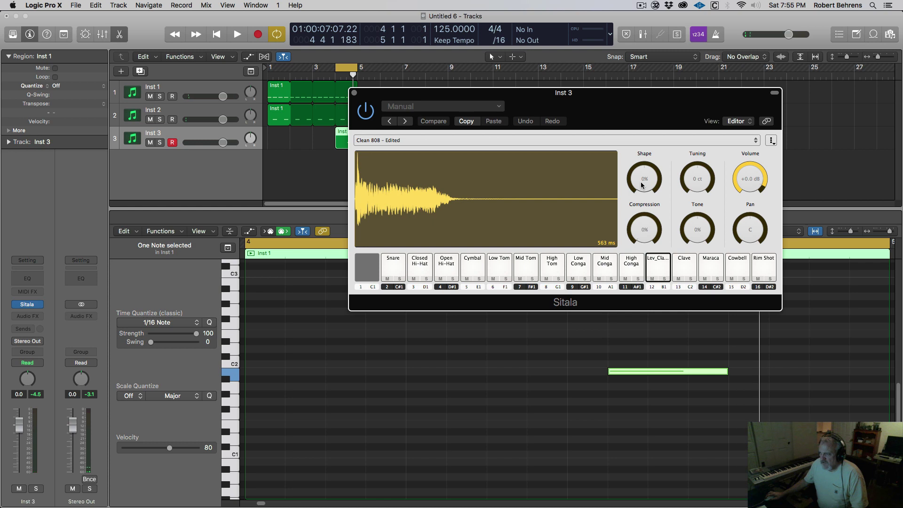
pyautogui.moveTo(641, 181); pyautogui.dragTo(653, 153)
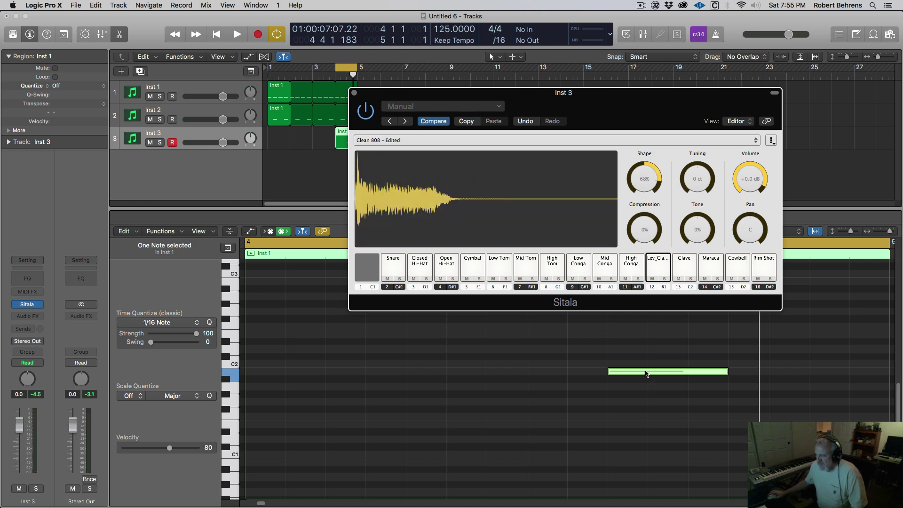
# Move the B1 clap note later to 4 3 4 1 and shorten it, auditioning each change
pyautogui.moveTo(639, 373); pyautogui.dragTo(678, 374)
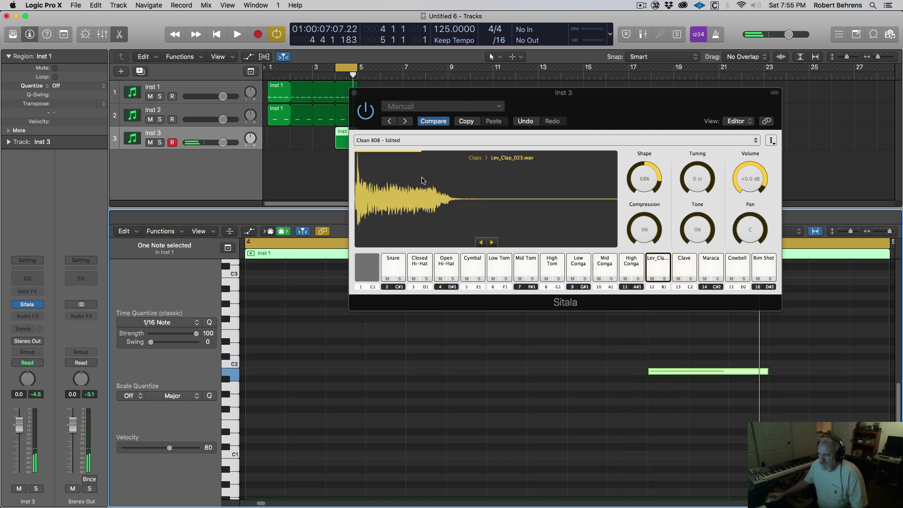
pyautogui.press('space')
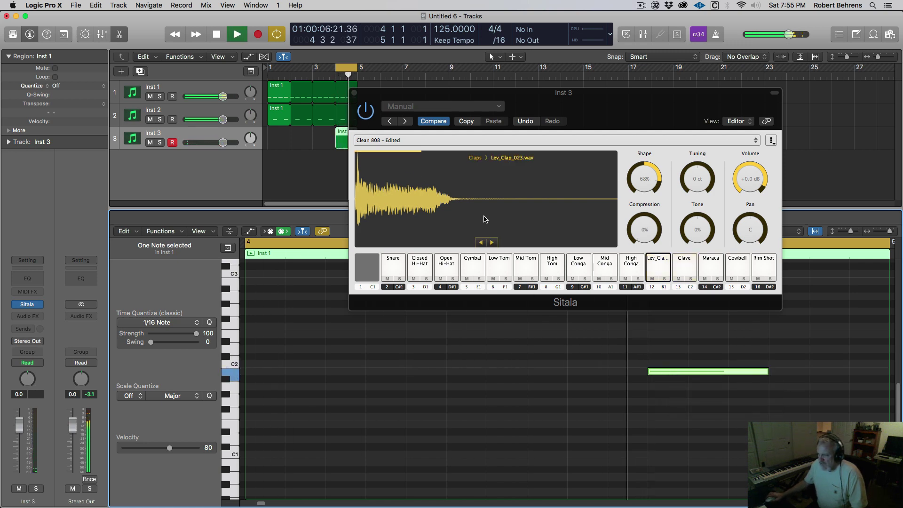
pyautogui.press('space')
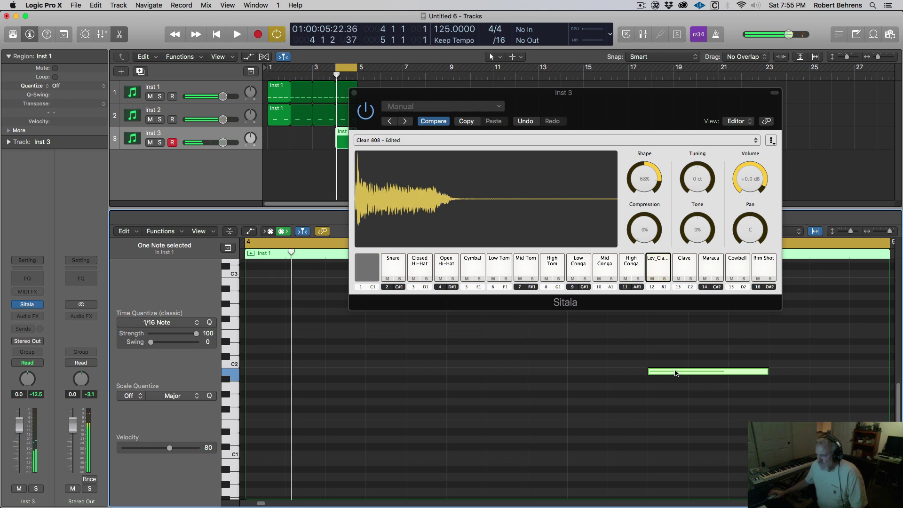
pyautogui.moveTo(676, 374); pyautogui.dragTo(716, 374)
pyautogui.press('space')
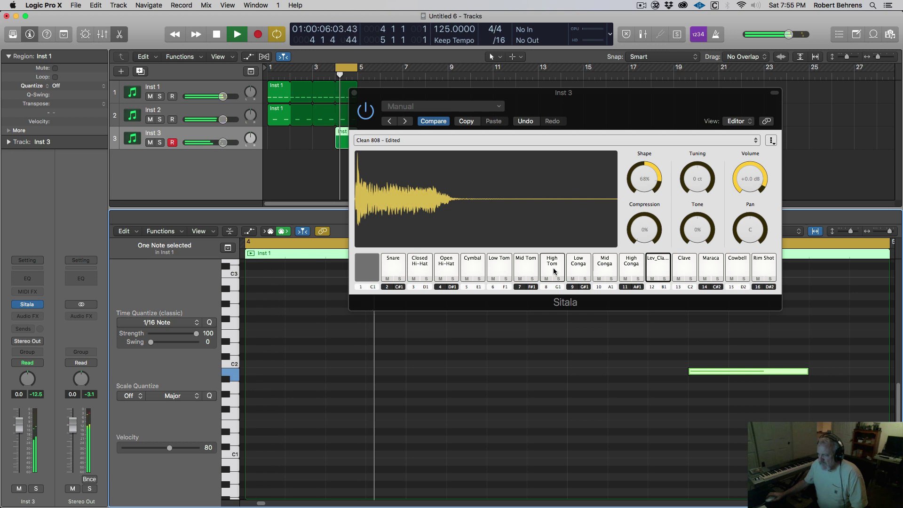
pyautogui.press('space')
pyautogui.moveTo(806, 372); pyautogui.dragTo(768, 372)
pyautogui.press('space')
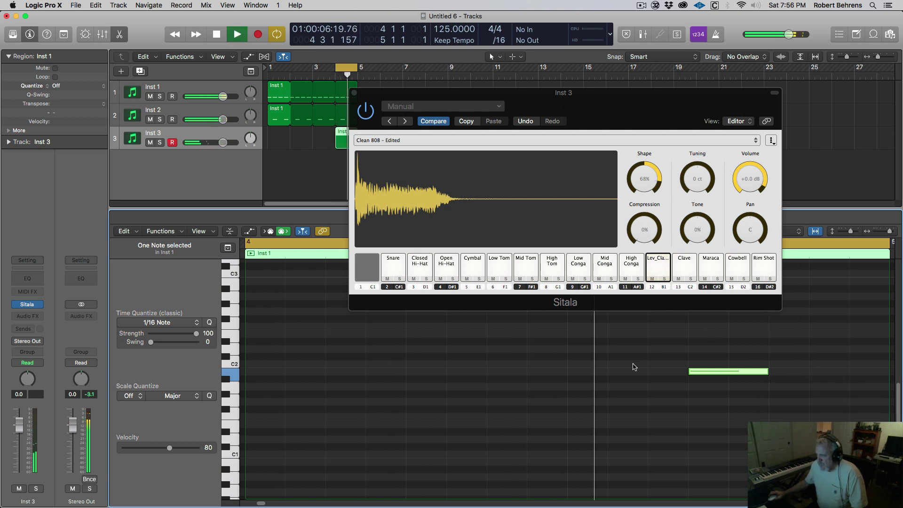
pyautogui.moveTo(528, 249)
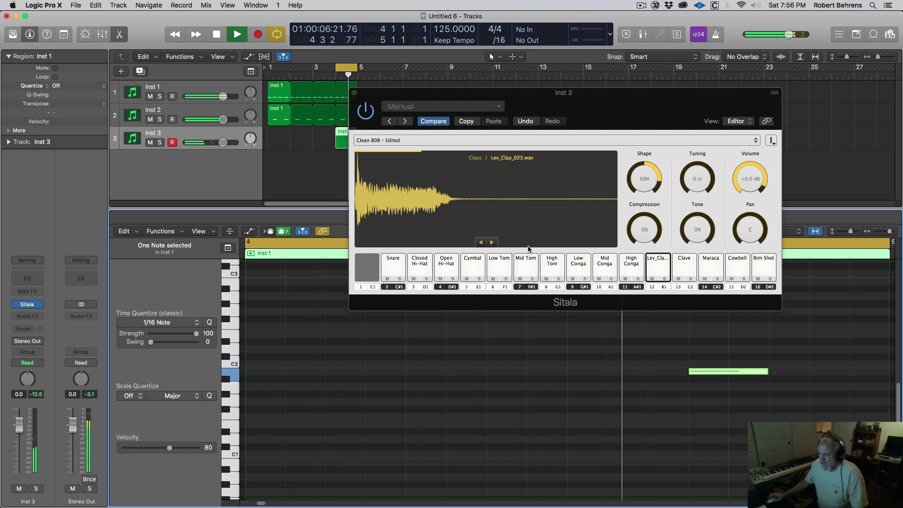
pyautogui.press('space')
# Close Sitala, create a new Inst 4 track, and copy Inst 2's region onto it
pyautogui.click(354, 93)
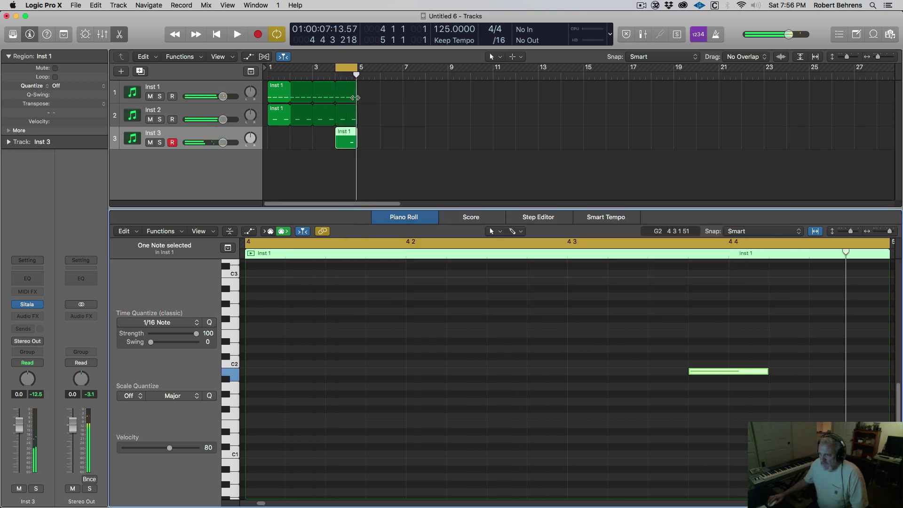
pyautogui.click(280, 121)
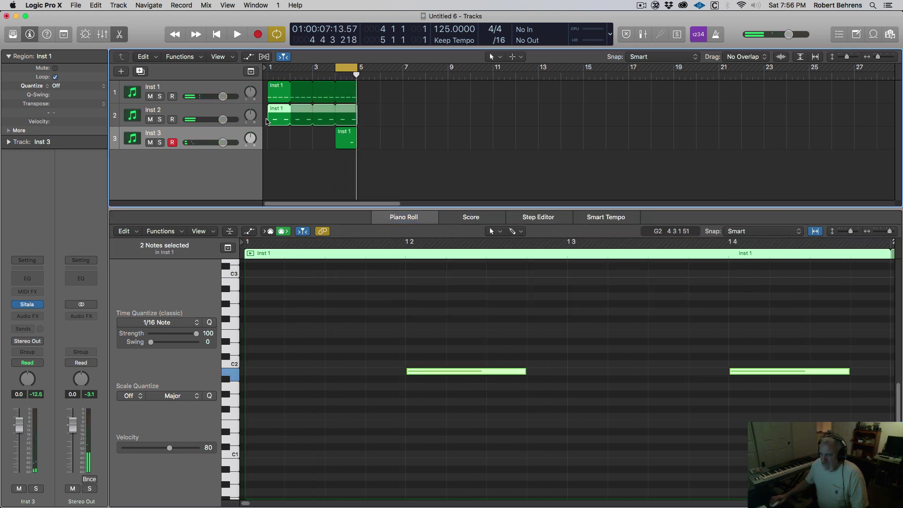
pyautogui.click(207, 112)
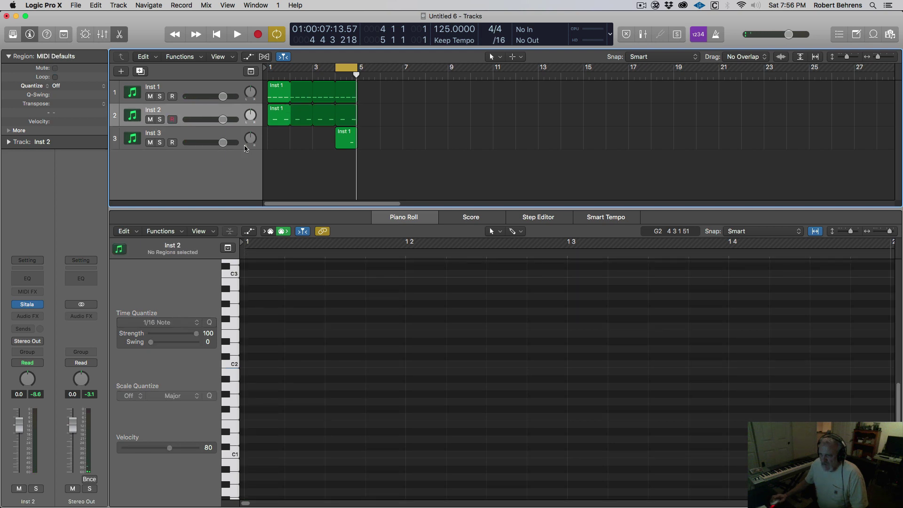
pyautogui.doubleClick(216, 160)
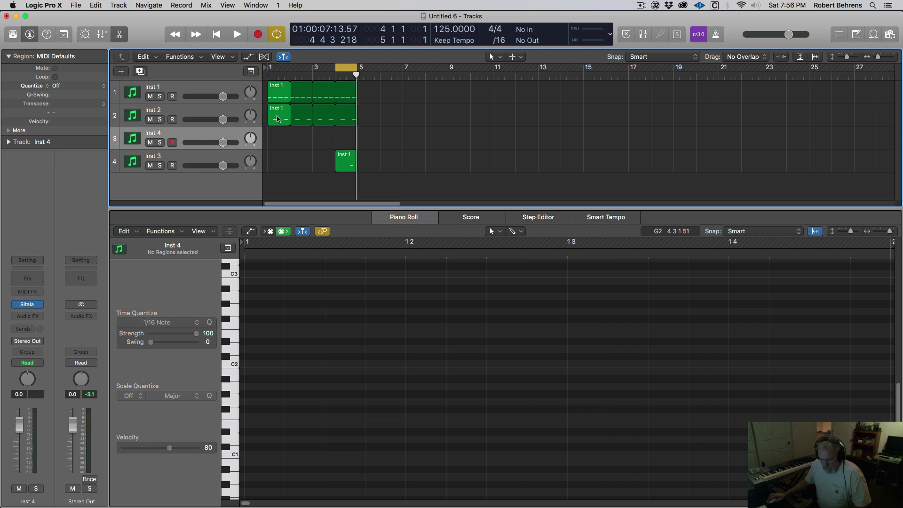
pyautogui.moveTo(278, 119); pyautogui.dragTo(278, 143)
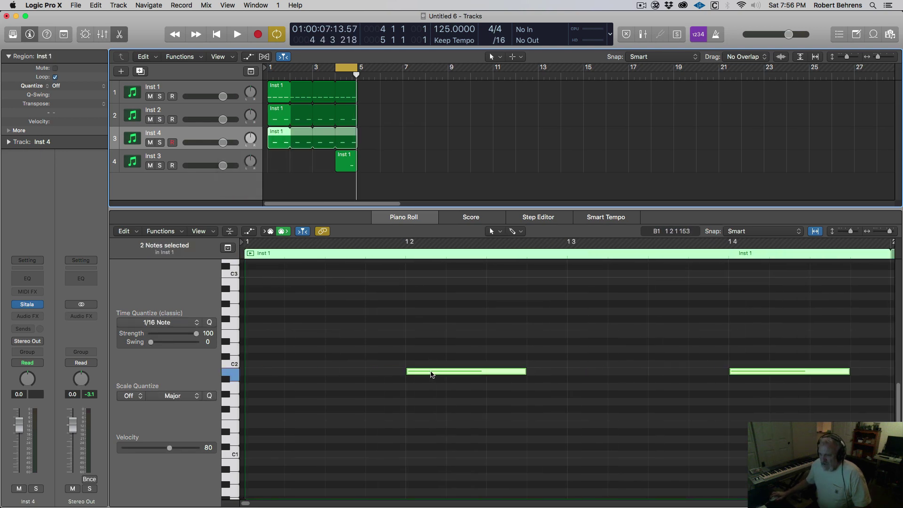
# Build sixteen sixteenth notes in the copied region and move them all down to D1
pyautogui.moveTo(427, 328); pyautogui.dragTo(818, 410)
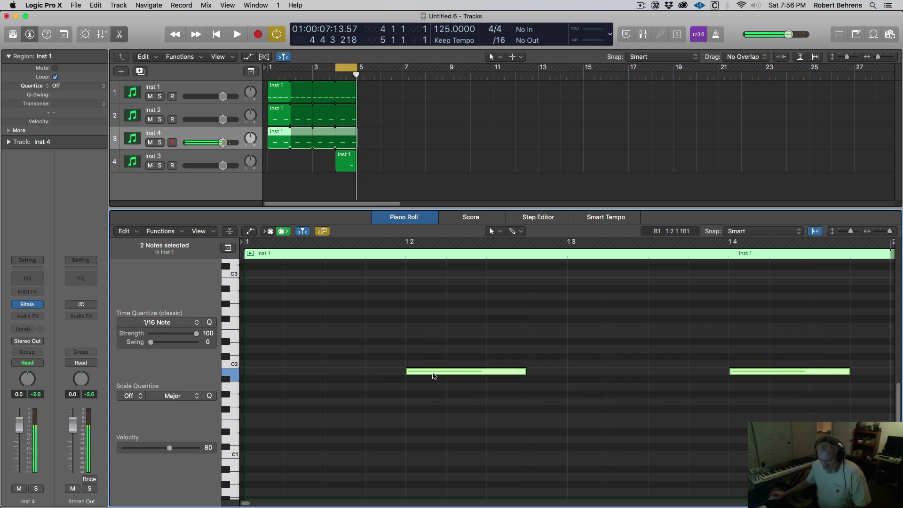
pyautogui.moveTo(427, 372); pyautogui.dragTo(268, 372)
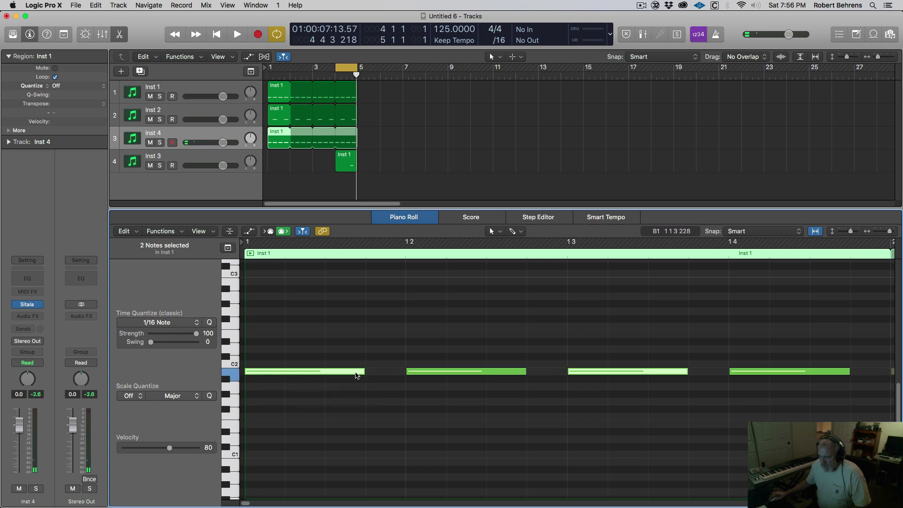
pyautogui.moveTo(356, 374); pyautogui.dragTo(266, 375)
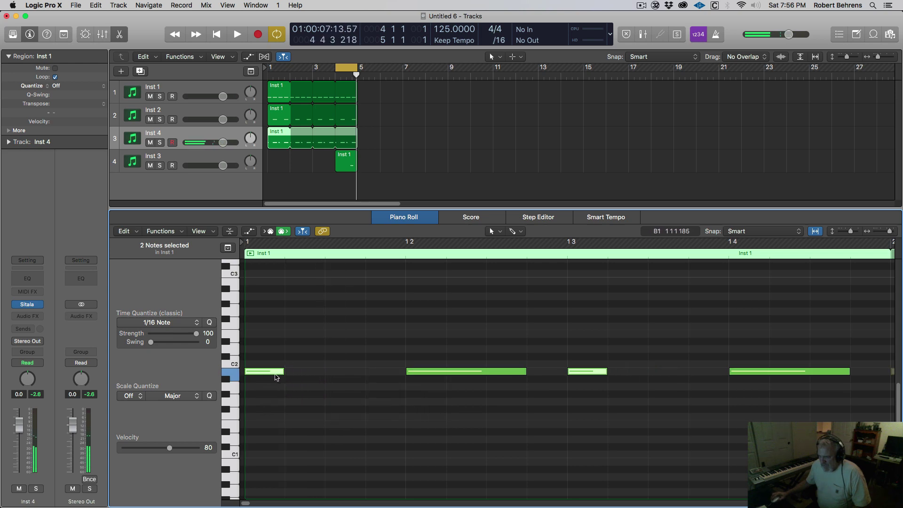
pyautogui.moveTo(351, 390); pyautogui.dragTo(373, 400)
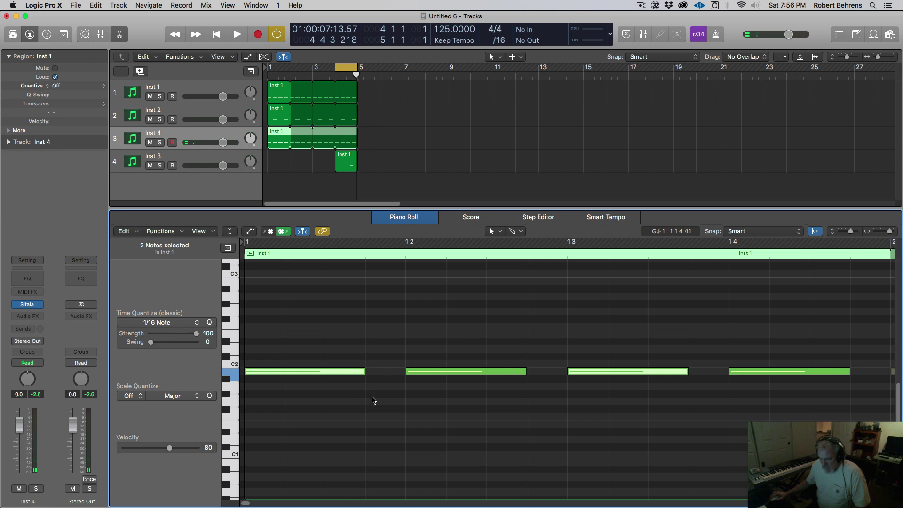
pyautogui.press('super+a')
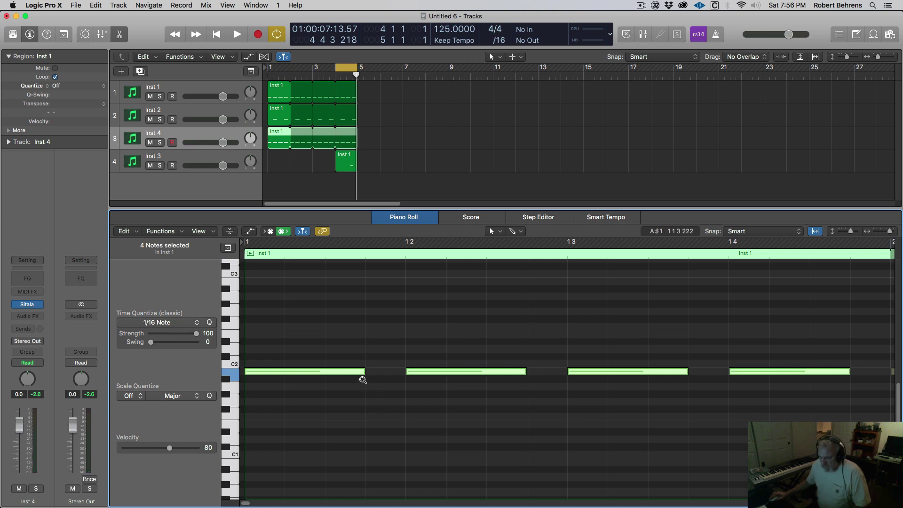
pyautogui.moveTo(362, 372)
pyautogui.mouseDown()
pyautogui.moveTo(272, 374)
pyautogui.moveTo(377, 375)
pyautogui.mouseUp()
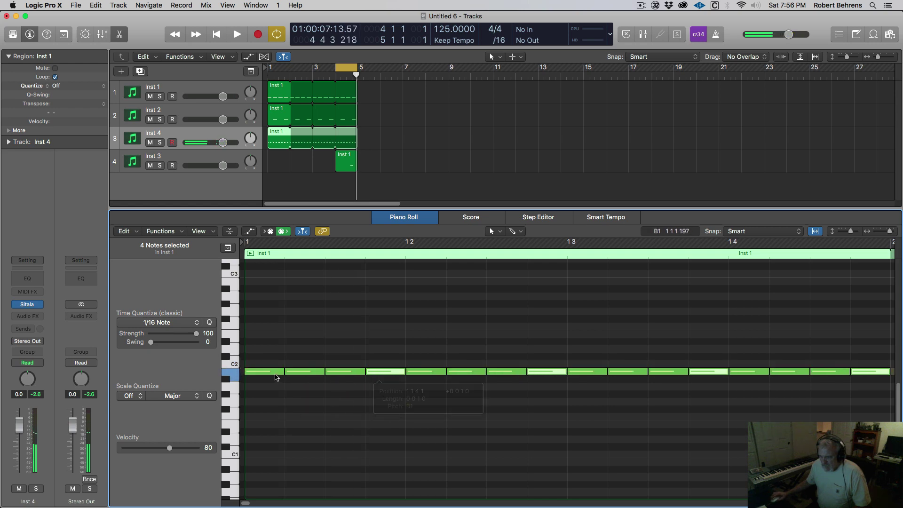
pyautogui.press('super+a')
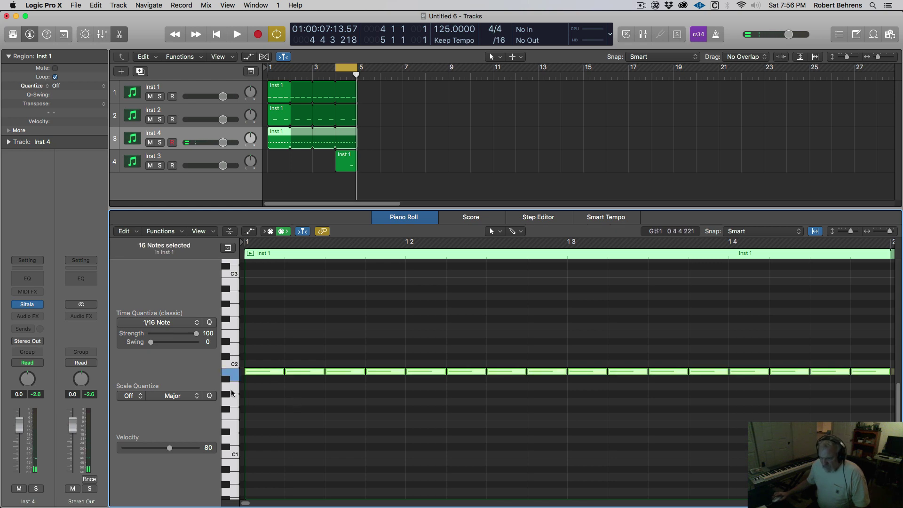
pyautogui.moveTo(257, 371); pyautogui.dragTo(258, 440)
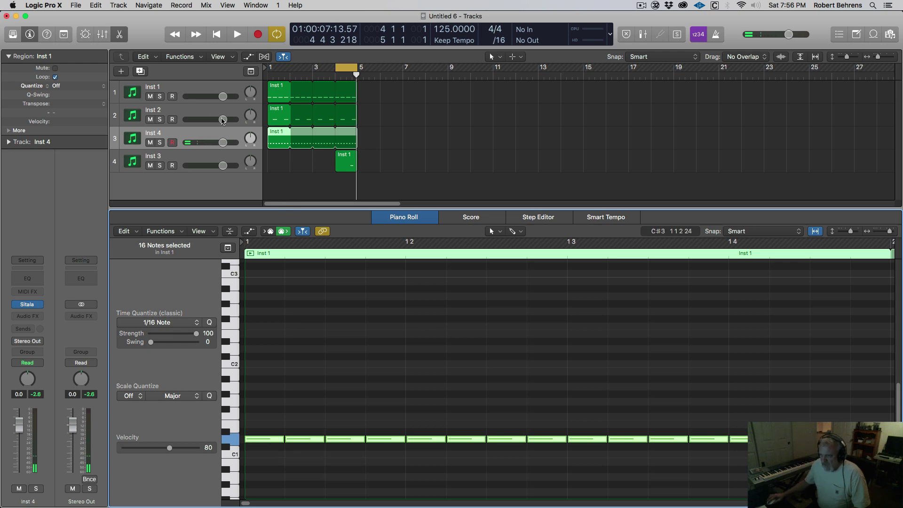
# Open Inst 4's Sitala and choose Load Sample on the Closed Hi-Hat pad
pyautogui.click(205, 134)
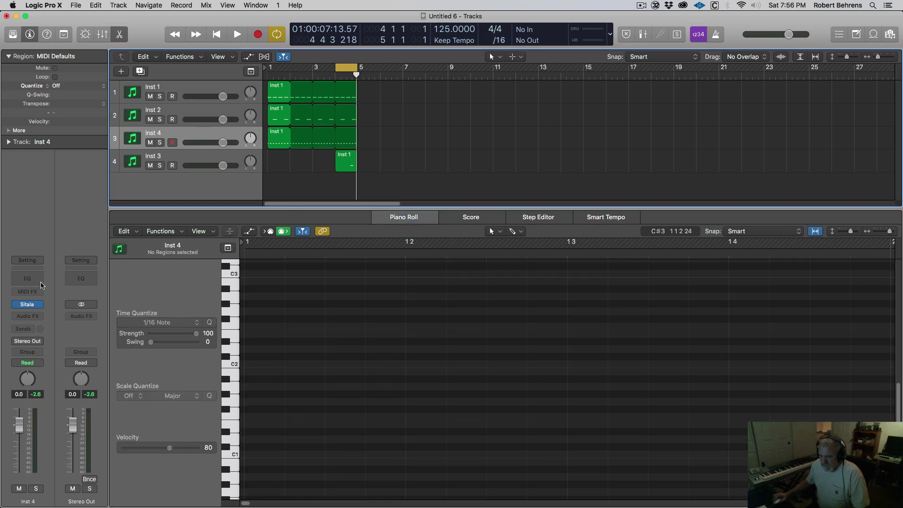
pyautogui.click(29, 305)
pyautogui.press('space')
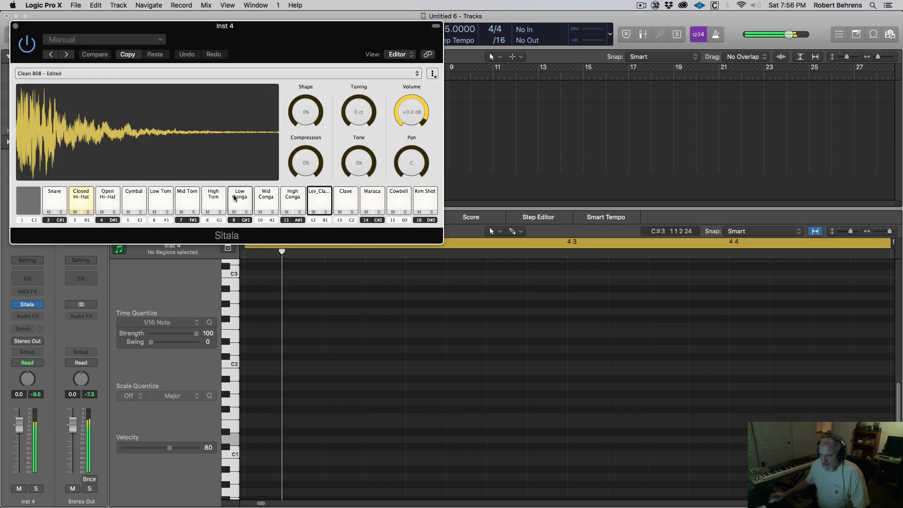
pyautogui.moveTo(132, 27); pyautogui.dragTo(336, 59)
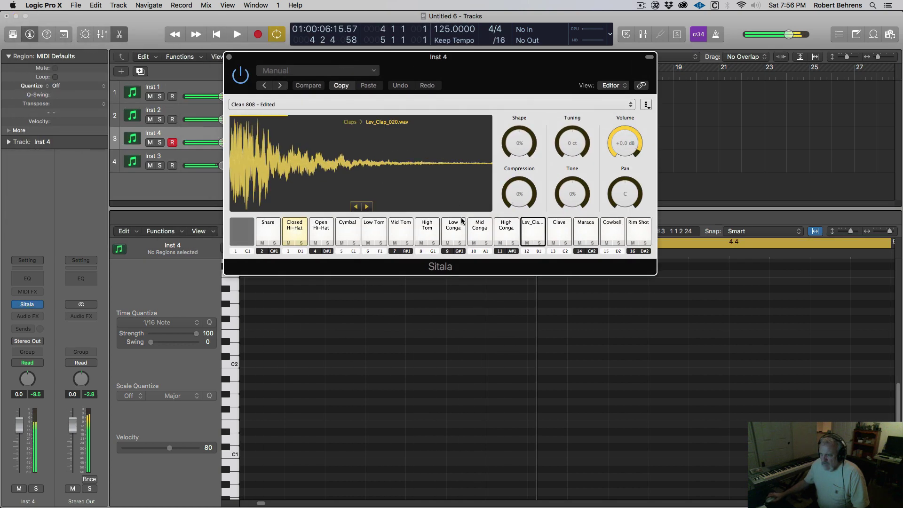
pyautogui.rightClick(295, 230)
pyautogui.moveTo(316, 245)
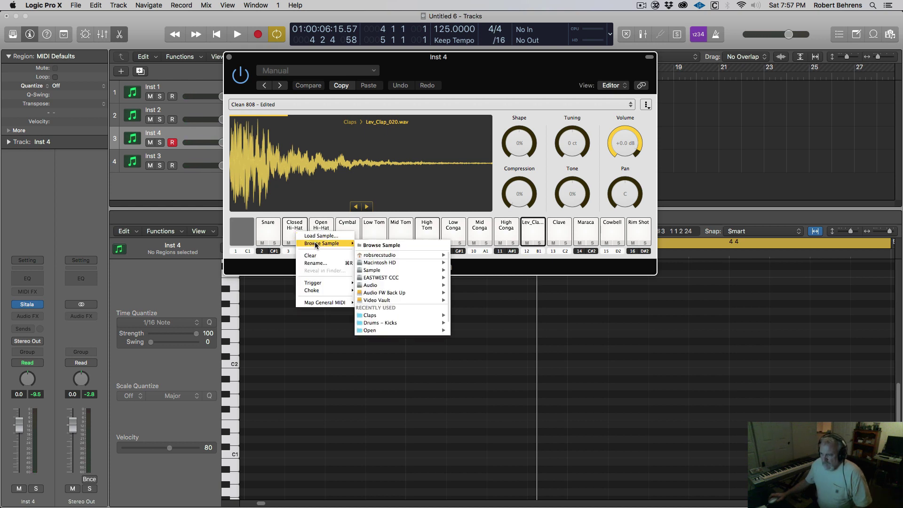
pyautogui.click(313, 236)
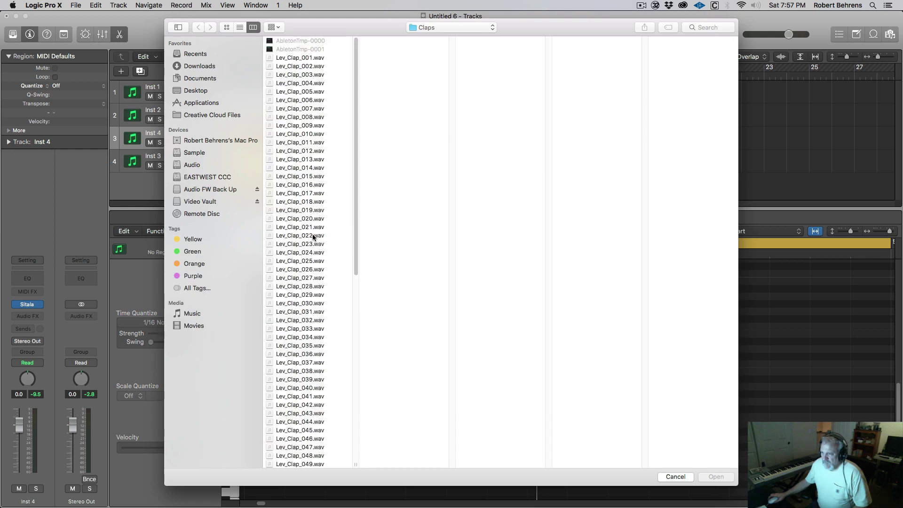
# Load Lev_Chh_001.wav from Leviathan's Drums - Hihat/Closed folder onto the pad and audition it
pyautogui.click(443, 27)
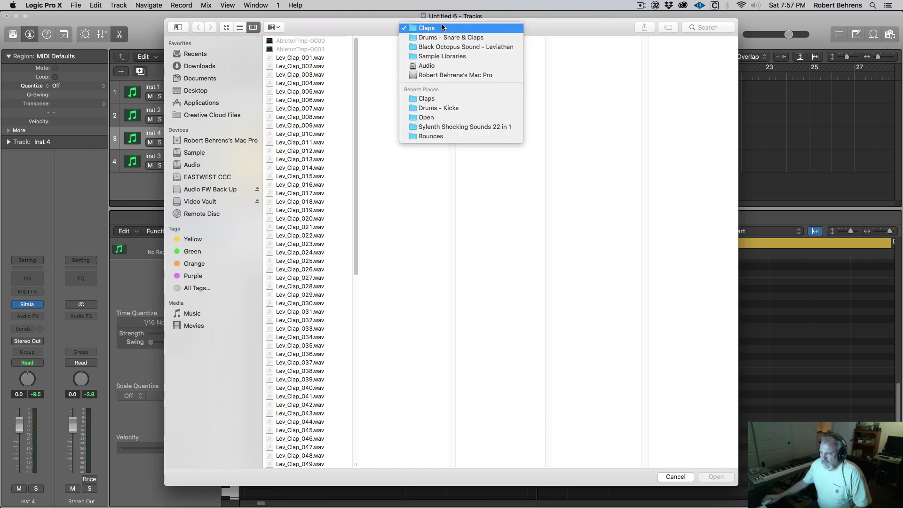
pyautogui.click(446, 46)
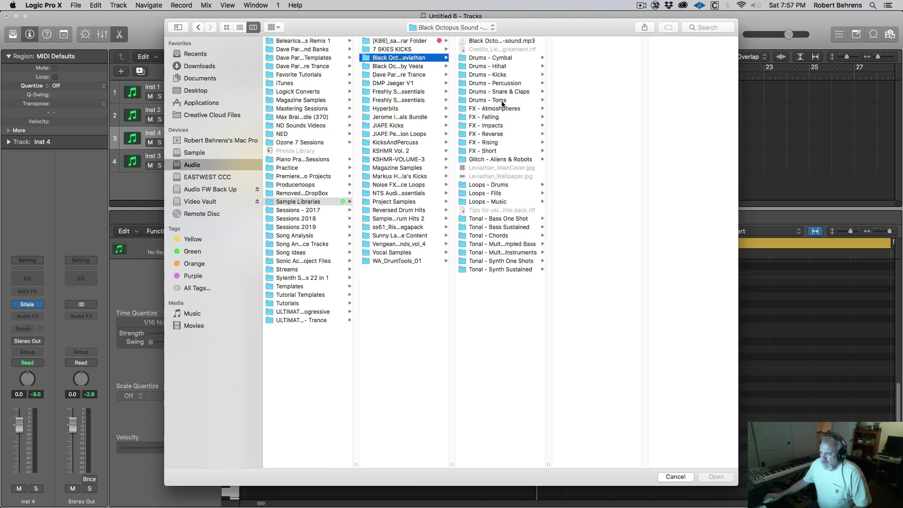
pyautogui.click(499, 69)
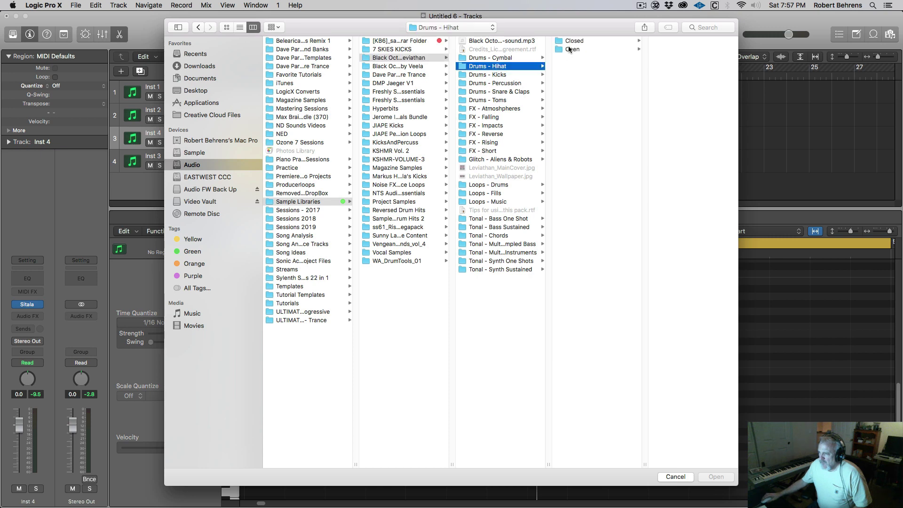
pyautogui.click(576, 42)
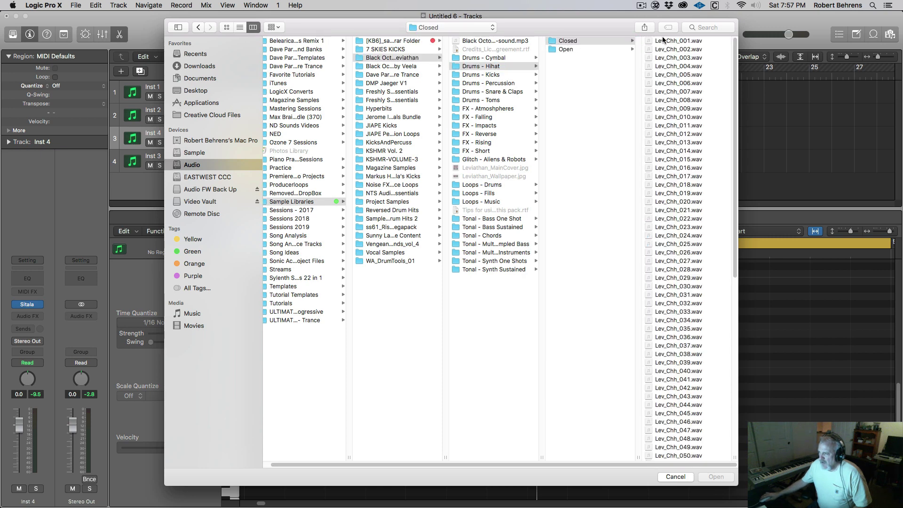
pyautogui.click(663, 40)
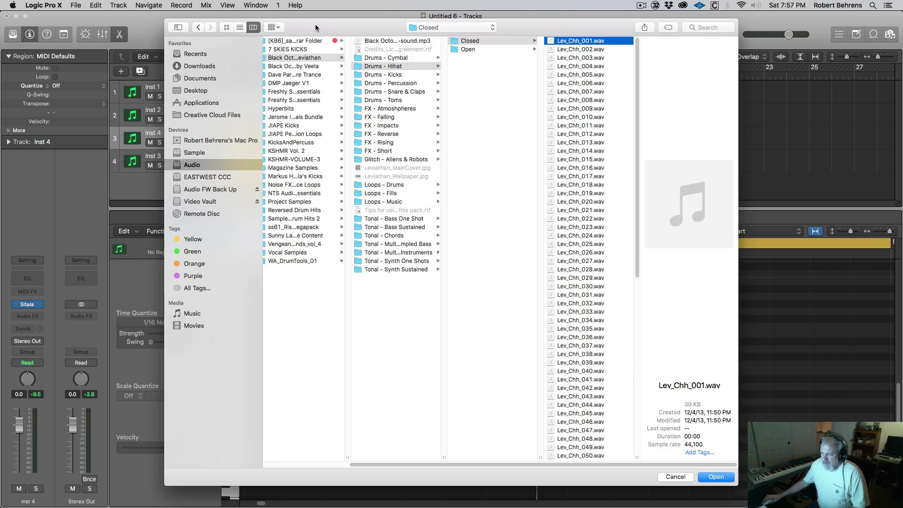
pyautogui.moveTo(315, 24); pyautogui.dragTo(626, 46)
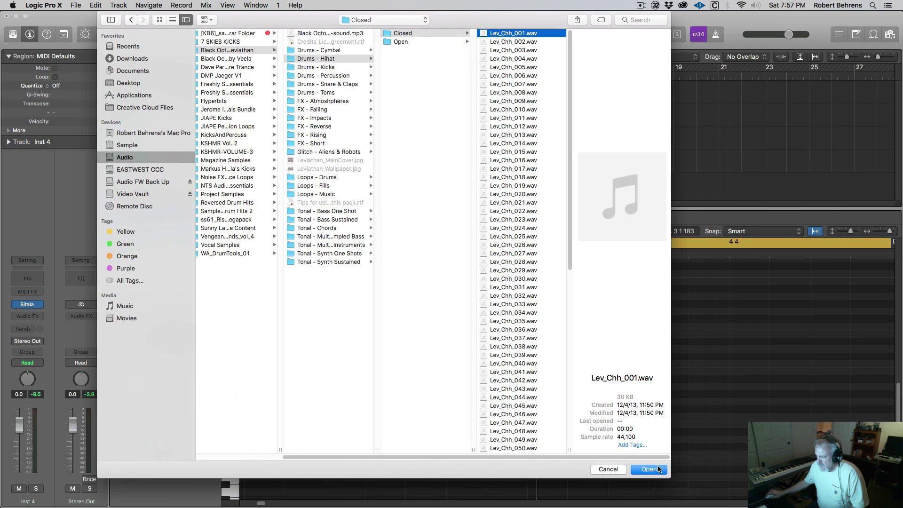
pyautogui.click(633, 467)
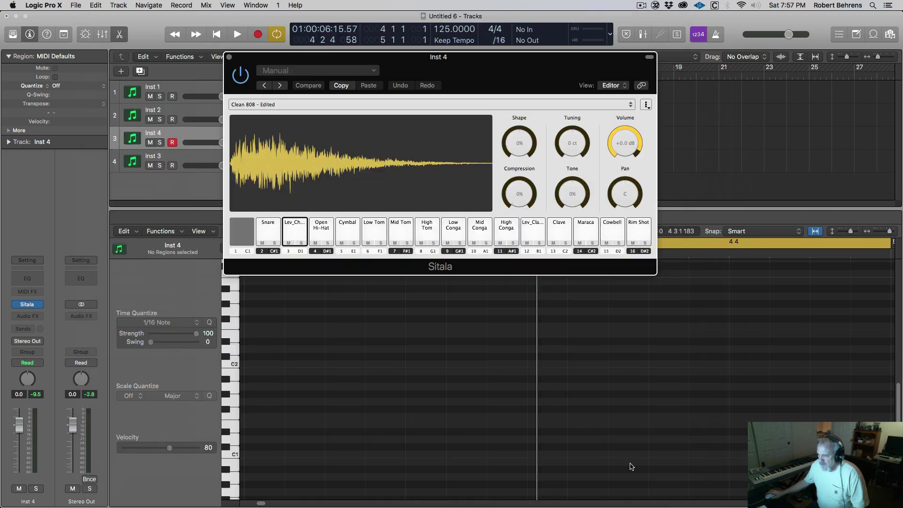
pyautogui.moveTo(397, 192)
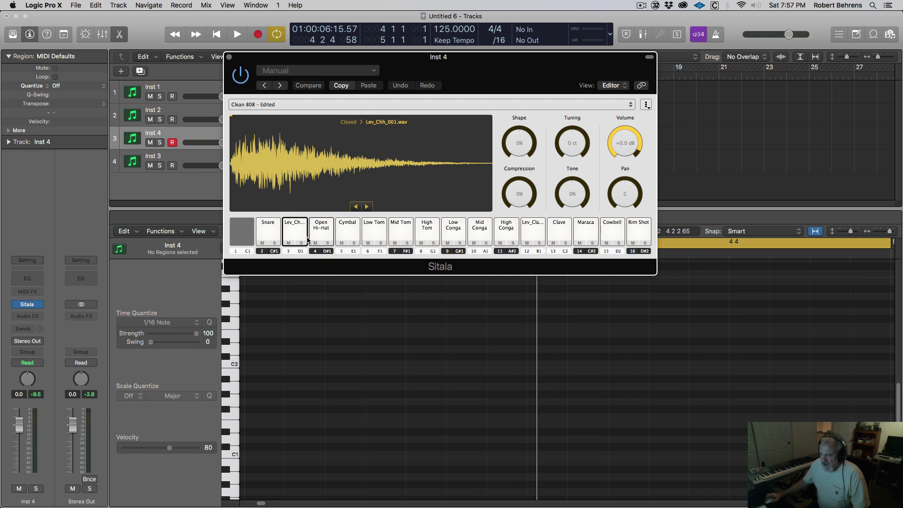
pyautogui.click(306, 238)
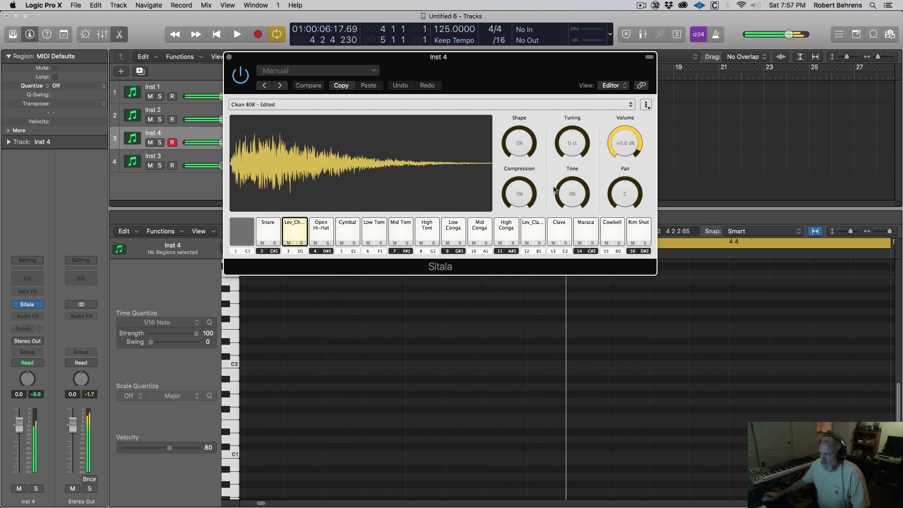
# Step through the closed hats to Lev_Chh_014.wav and lower the Inst 4 fader to -10 dB
pyautogui.press('space')
pyautogui.moveTo(369, 201)
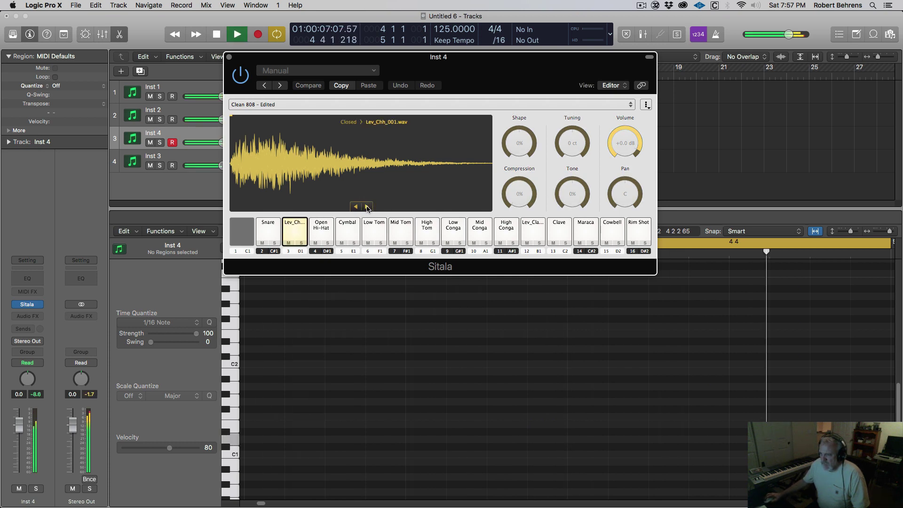
pyautogui.click(368, 207)
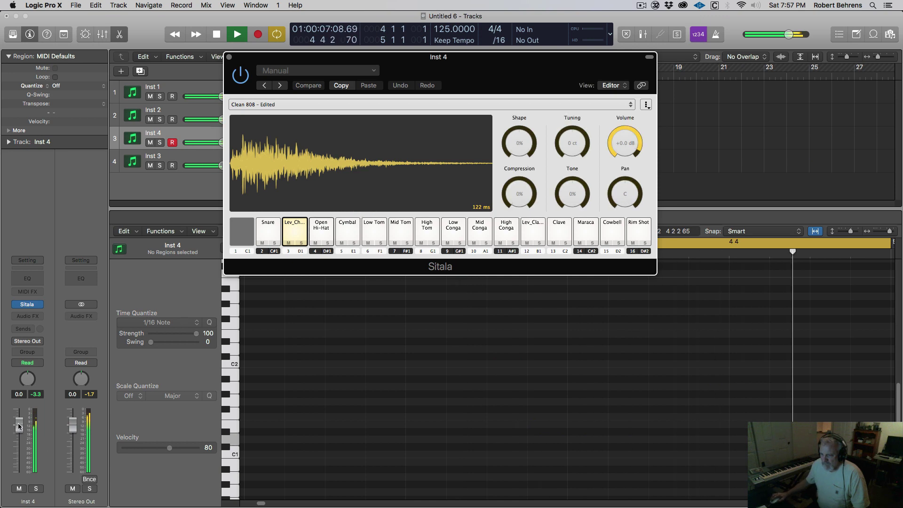
pyautogui.moveTo(19, 427); pyautogui.dragTo(20, 460)
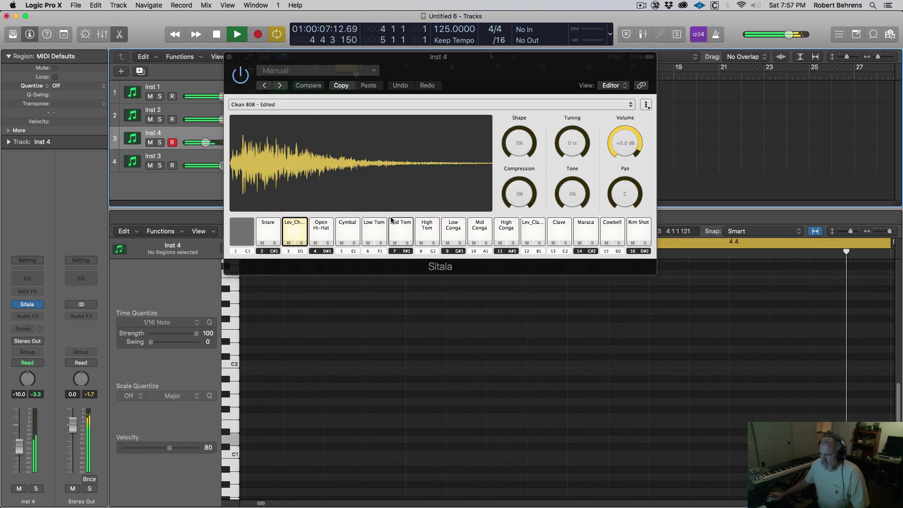
pyautogui.click(367, 208)
pyautogui.click(368, 207)
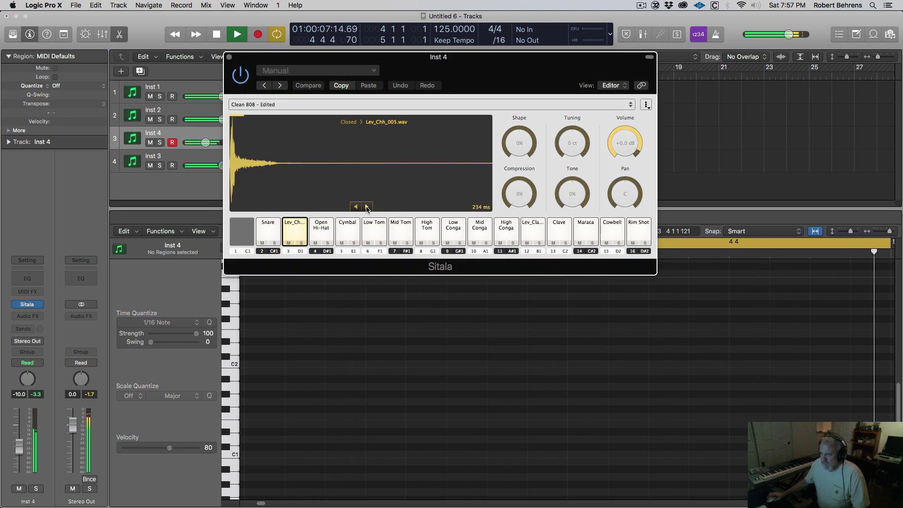
pyautogui.click(367, 207)
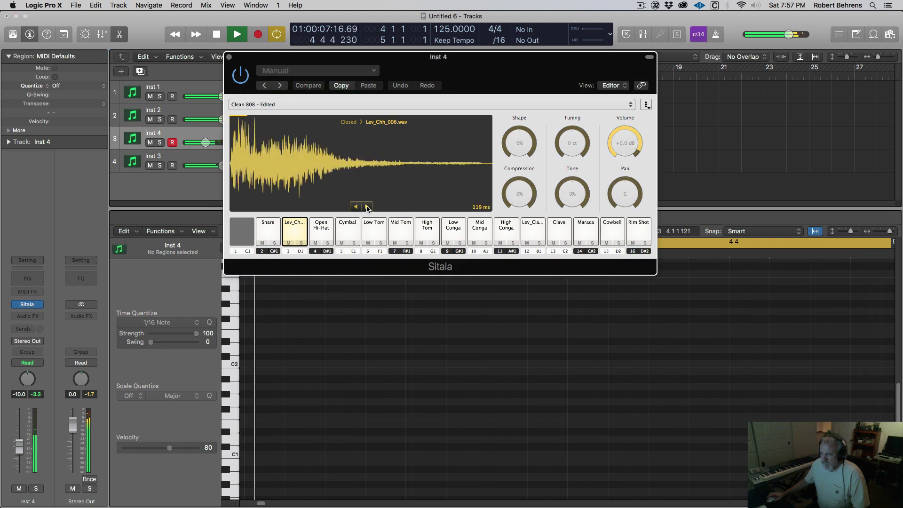
pyautogui.click(368, 208)
pyautogui.click(367, 207)
pyautogui.click(367, 207)
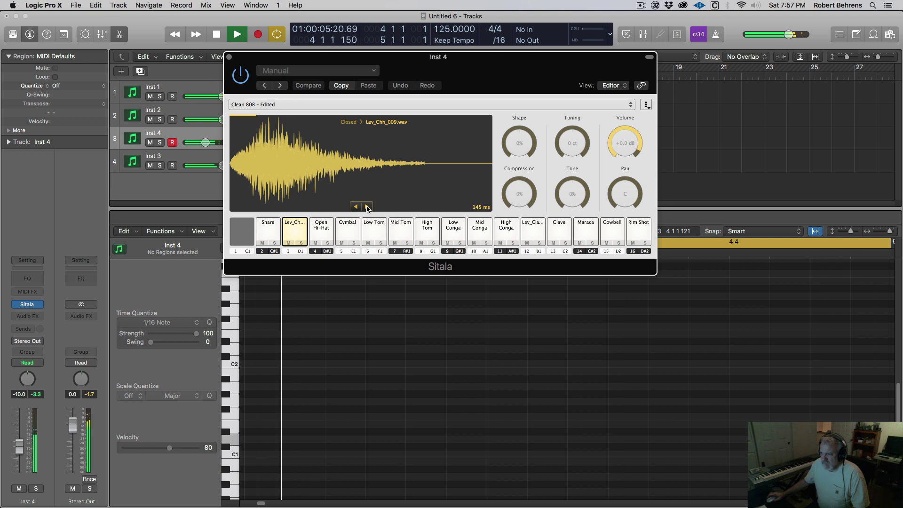
pyautogui.click(367, 207)
pyautogui.click(367, 208)
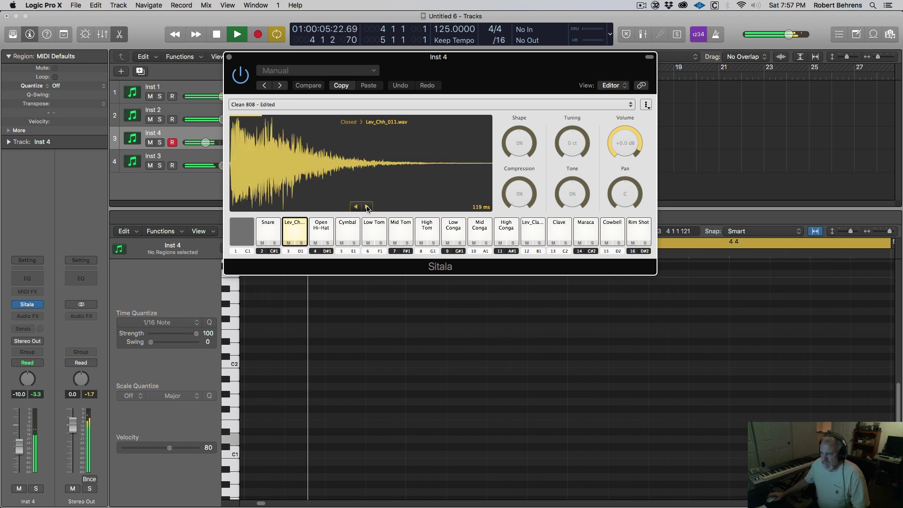
pyautogui.click(368, 207)
pyautogui.click(367, 207)
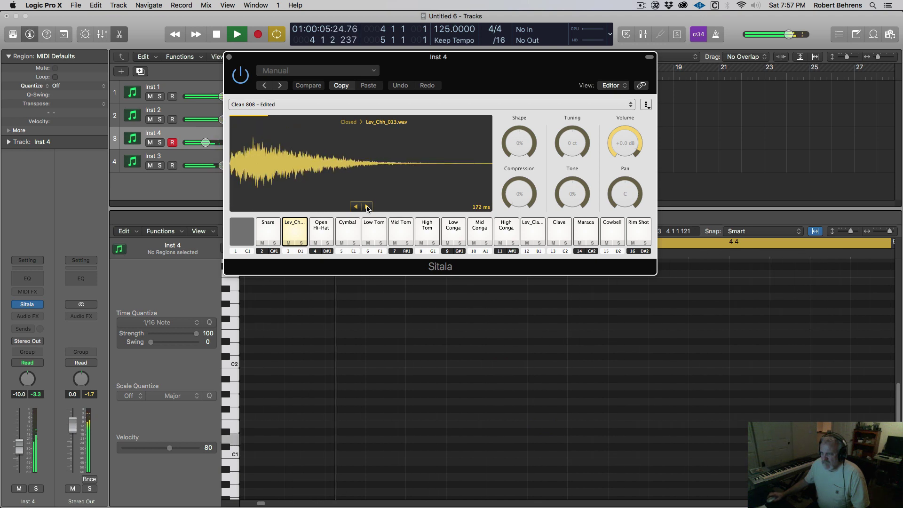
pyautogui.click(367, 207)
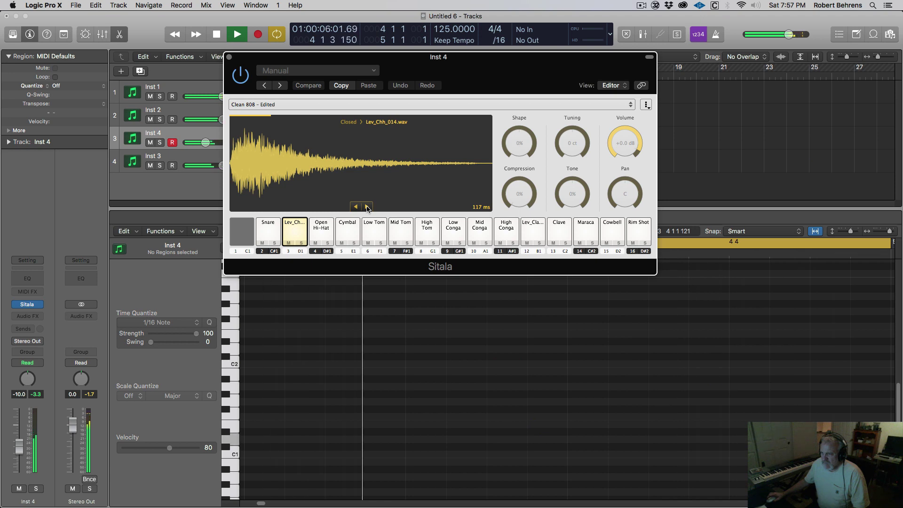
pyautogui.press('space')
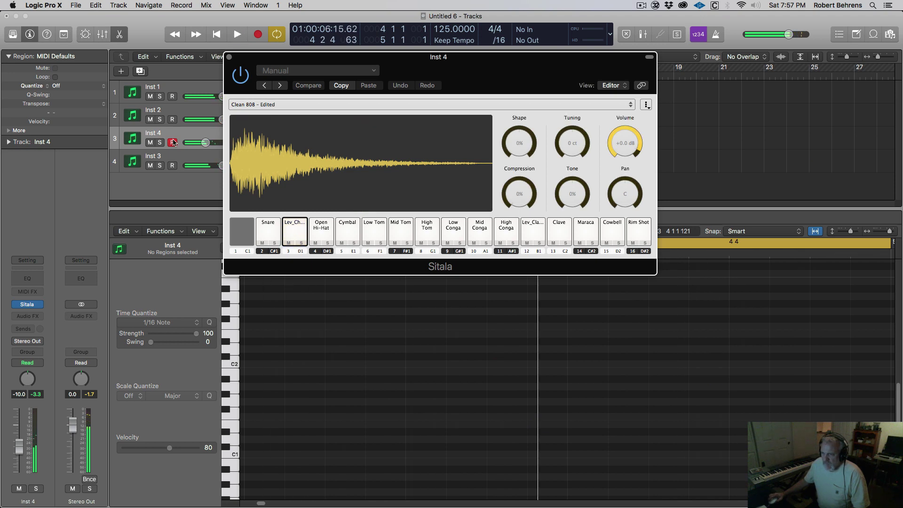
# Set the hi-hat region's Quantize to 1/16 Swing C in the Region inspector
pyautogui.click(106, 90)
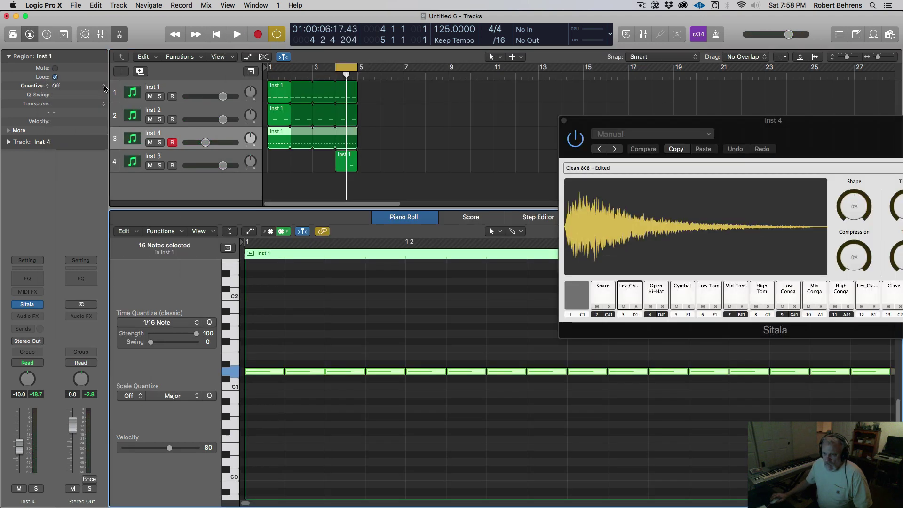
pyautogui.click(103, 87)
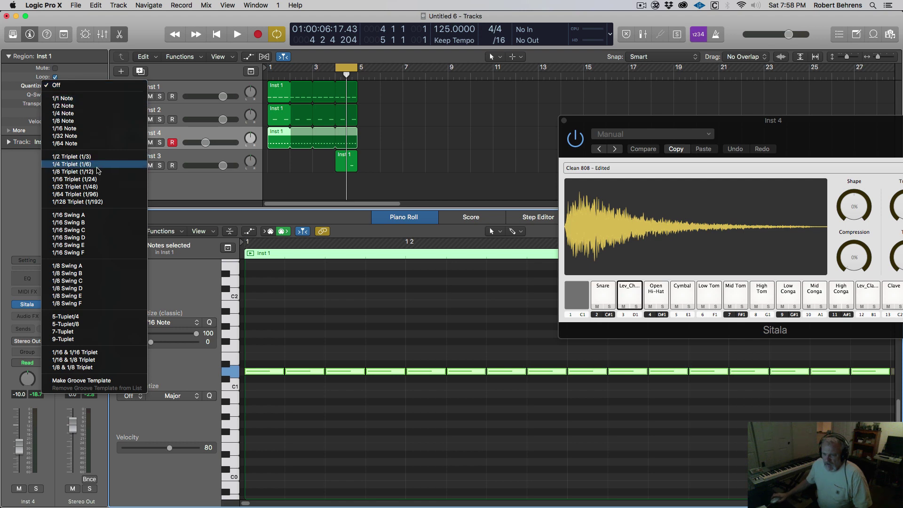
pyautogui.click(103, 230)
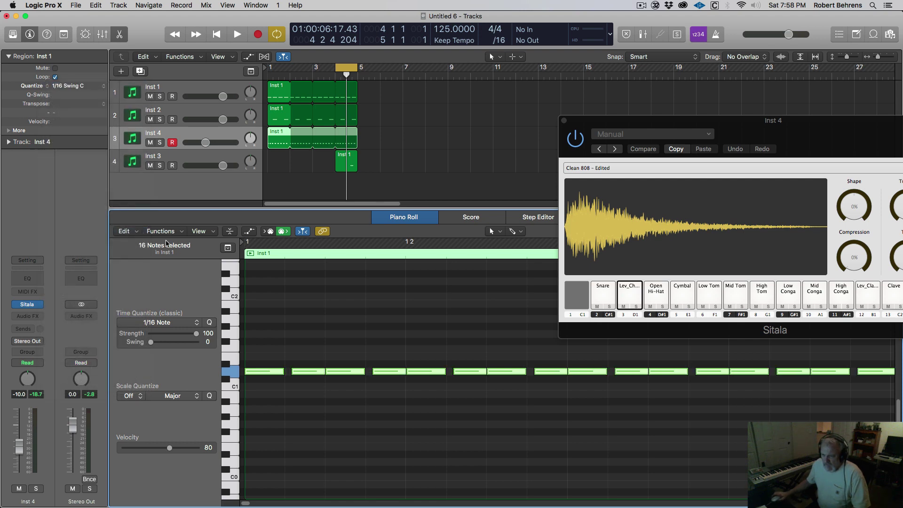
pyautogui.press('space')
# Extend the cycle range back to bar 1, close Sitala, and play the beat from there
pyautogui.press('space')
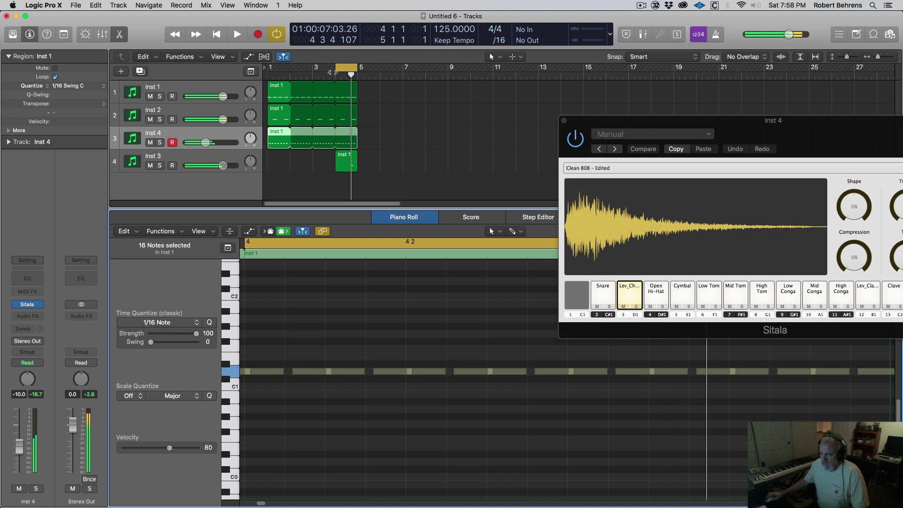
pyautogui.moveTo(337, 68); pyautogui.dragTo(269, 69)
pyautogui.press('space')
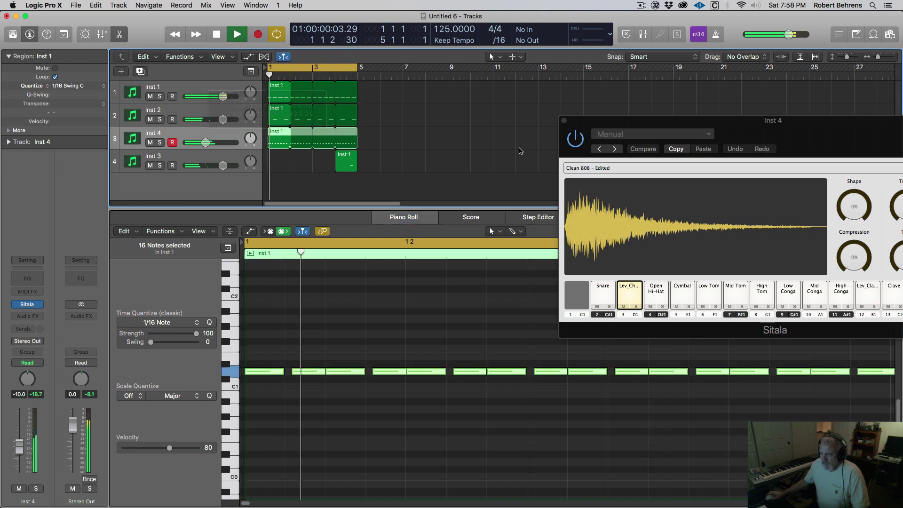
pyautogui.click(564, 121)
pyautogui.press('space')
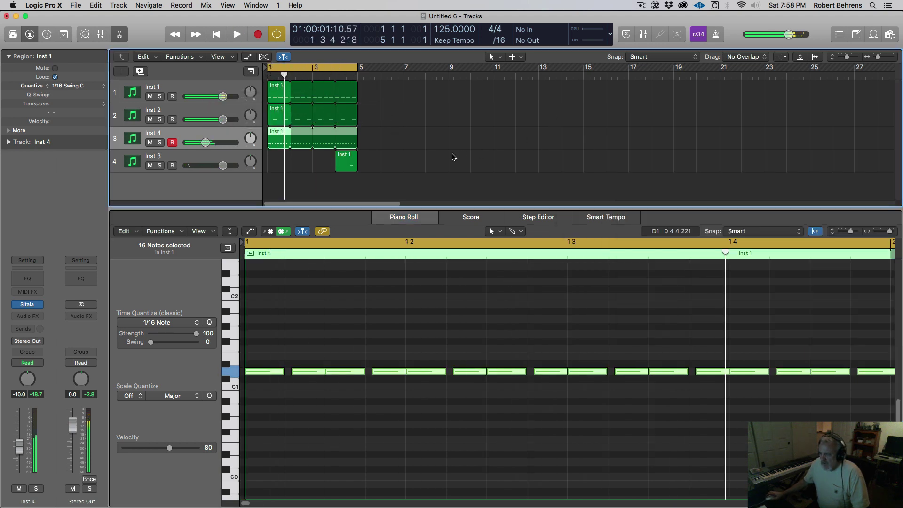
# Close the Inst 4 sampler, select the Inst 1 kick track, and unsolo Inst 4
pyautogui.press('v')
pyautogui.press('s')
pyautogui.press('space')
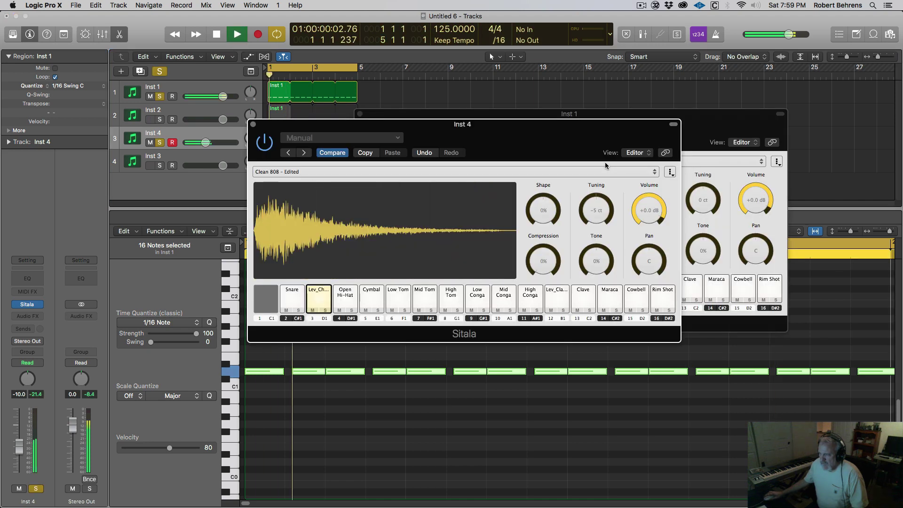
pyautogui.click(253, 125)
pyautogui.press('space')
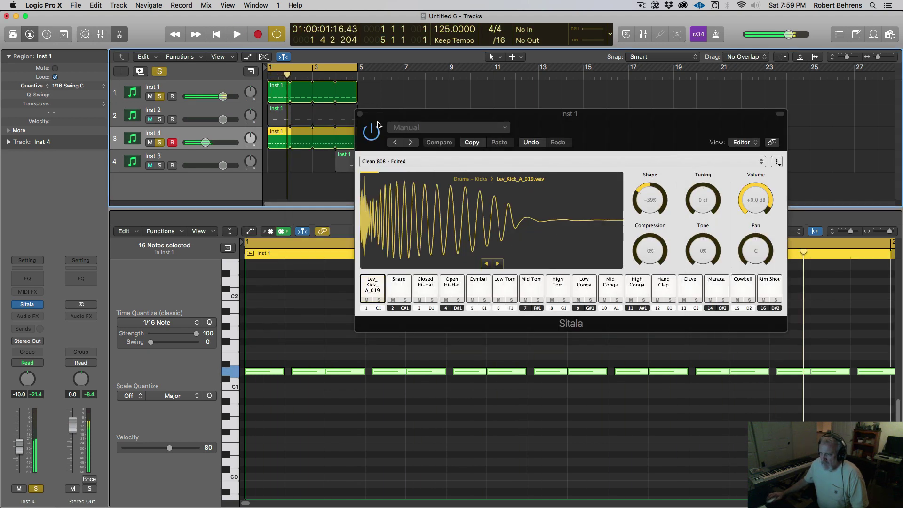
pyautogui.click(223, 94)
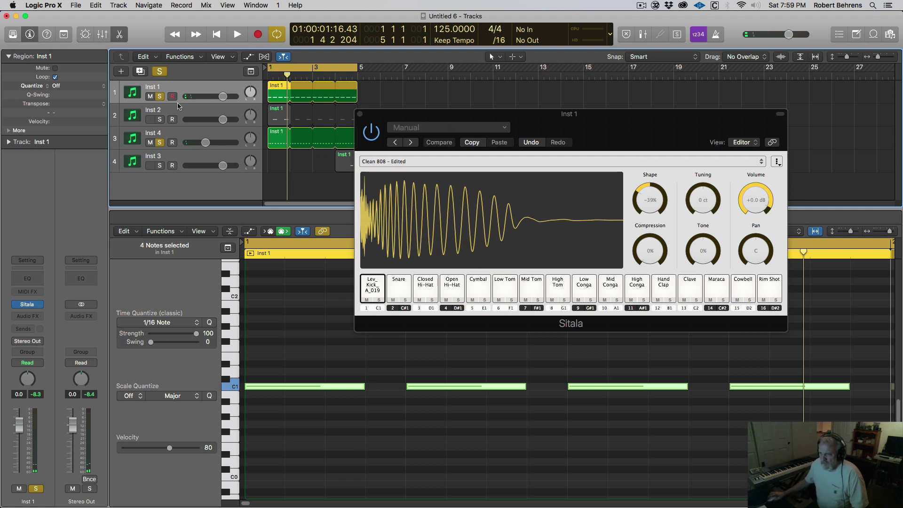
pyautogui.click(160, 142)
pyautogui.press('space')
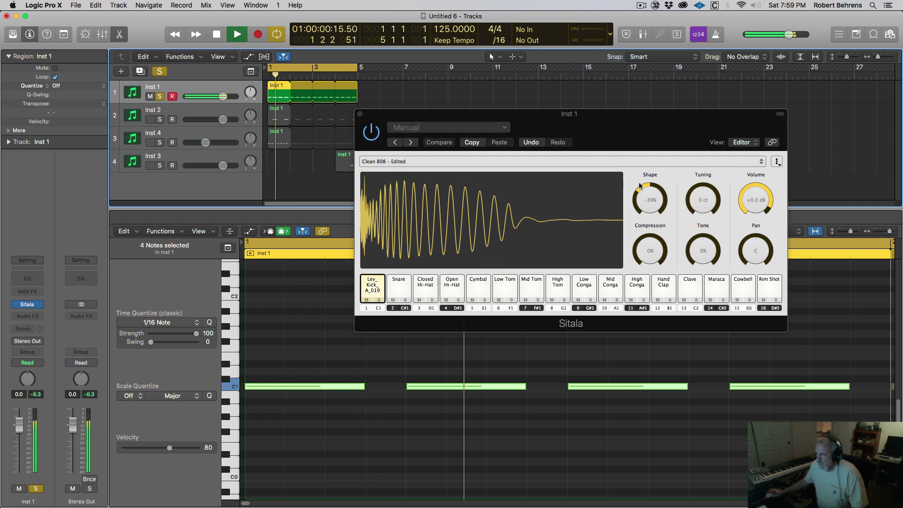
# Retune the kick and adjust its tone, soloing Inst 2 for comparison
pyautogui.moveTo(651, 201)
pyautogui.moveTo(702, 201)
pyautogui.mouseDown()
pyautogui.moveTo(702, 161)
pyautogui.moveTo(678, 246)
pyautogui.moveTo(700, 203)
pyautogui.mouseUp()
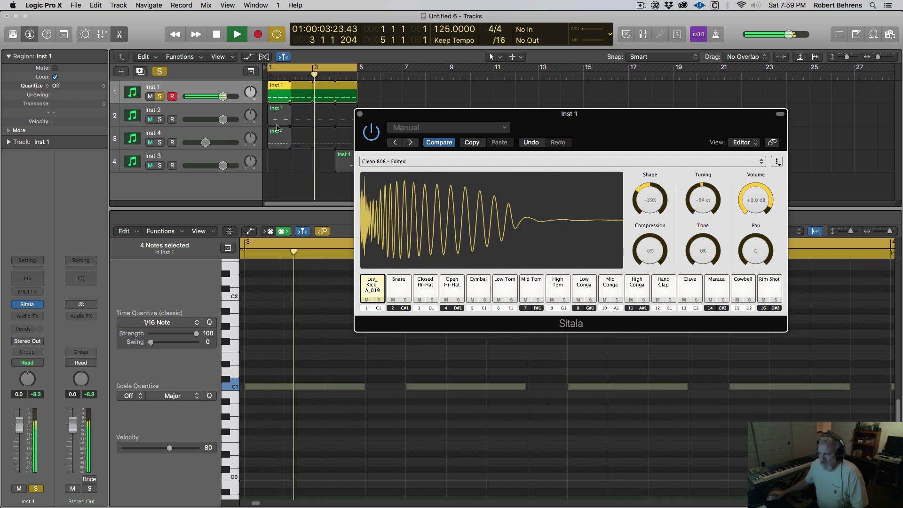
pyautogui.click(160, 120)
pyautogui.click(205, 113)
pyautogui.press('space')
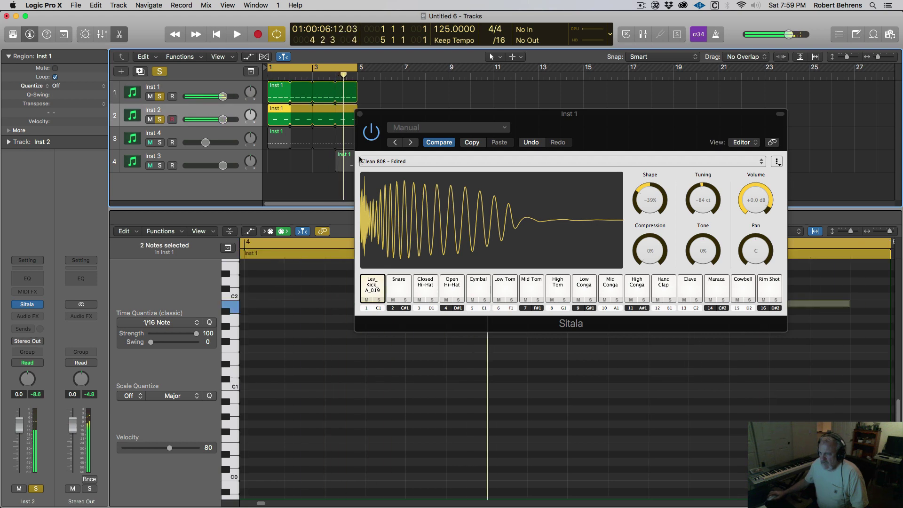
pyautogui.press('space')
pyautogui.moveTo(699, 201); pyautogui.dragTo(697, 190)
pyautogui.moveTo(694, 250); pyautogui.dragTo(701, 227)
pyautogui.press('space')
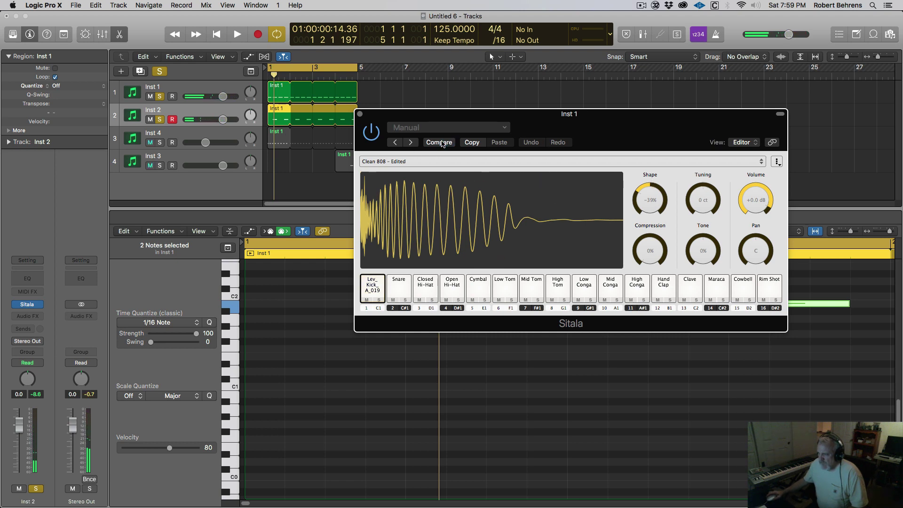
# Settle the kick at -145 ct tuning and -43% Shape
pyautogui.press('space')
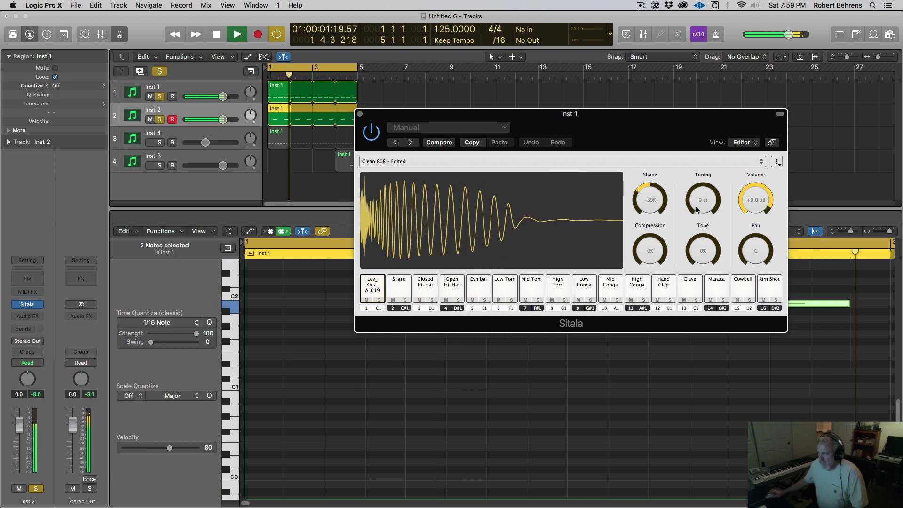
pyautogui.moveTo(695, 206); pyautogui.dragTo(698, 207)
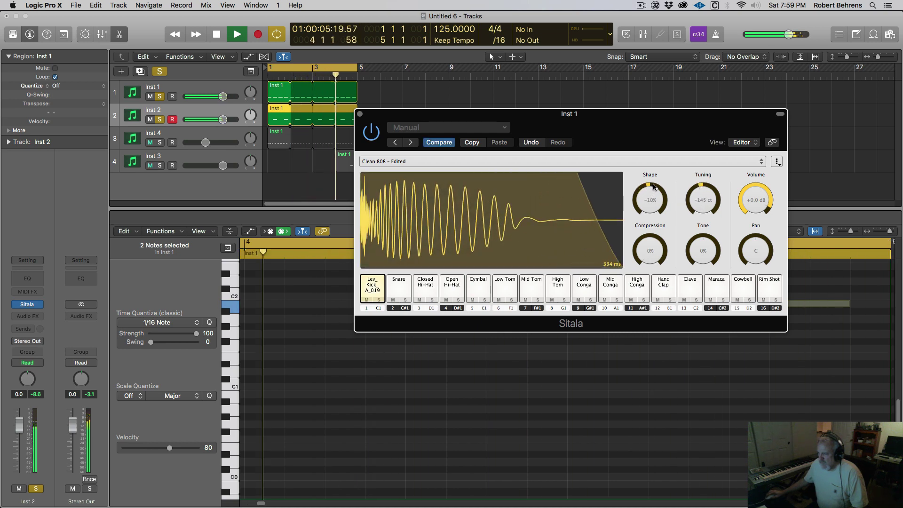
pyautogui.moveTo(651, 202); pyautogui.dragTo(651, 207)
pyautogui.press('space')
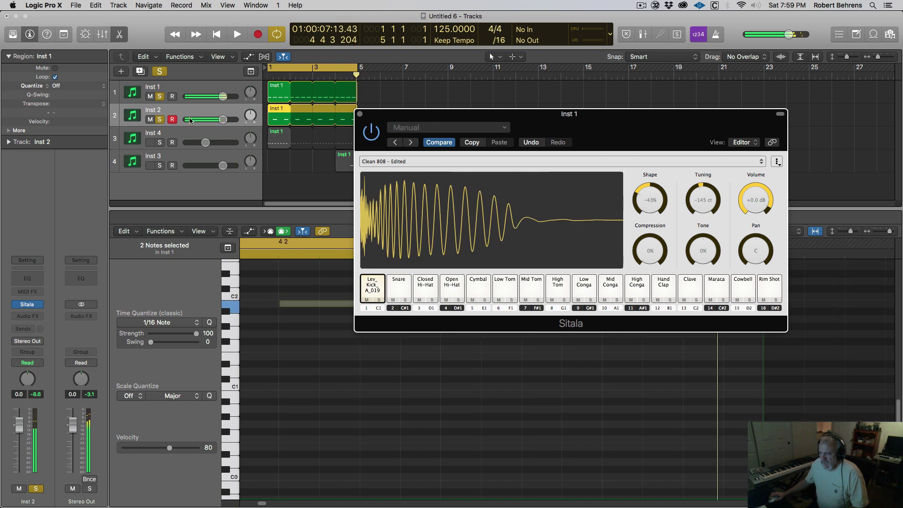
pyautogui.click(189, 84)
pyautogui.click(203, 113)
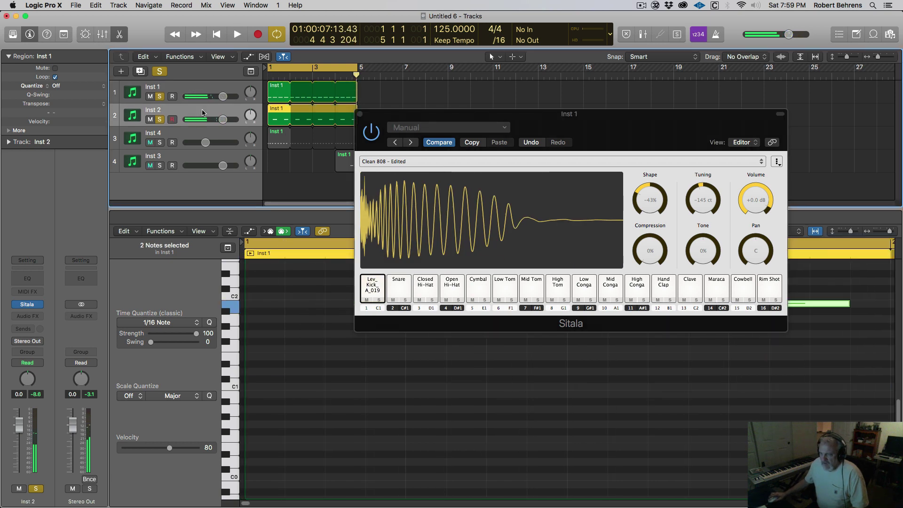
# Swap to Inst 2's Sitala and raise the clap's Tuning to 24 ct and brighten its Tone
pyautogui.click(360, 114)
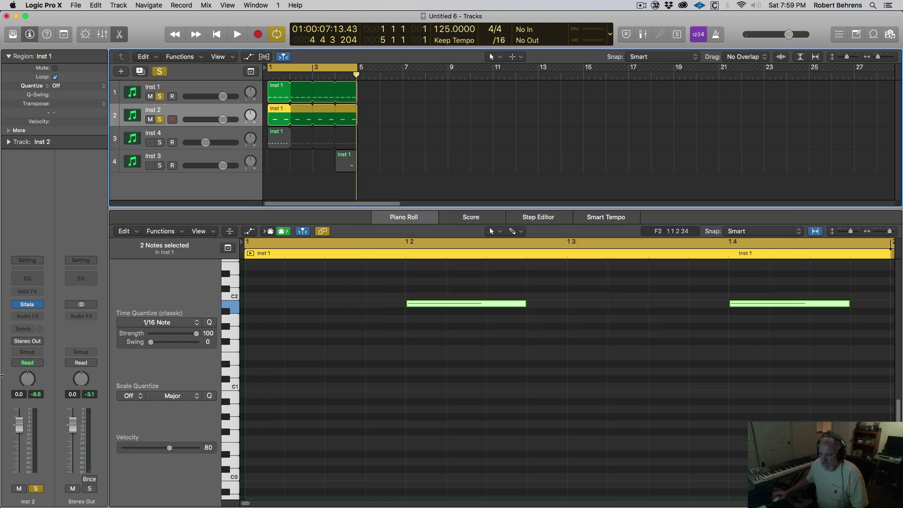
pyautogui.click(29, 307)
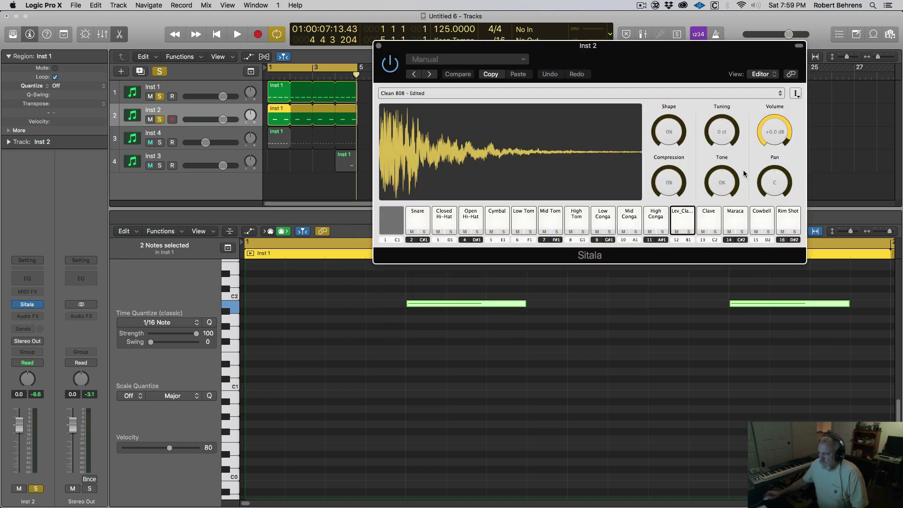
pyautogui.press('space')
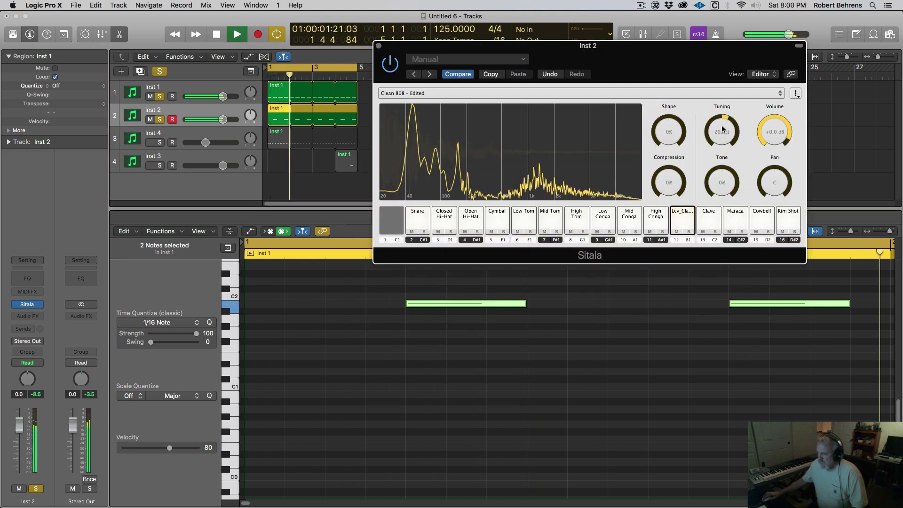
pyautogui.moveTo(720, 137); pyautogui.dragTo(721, 108)
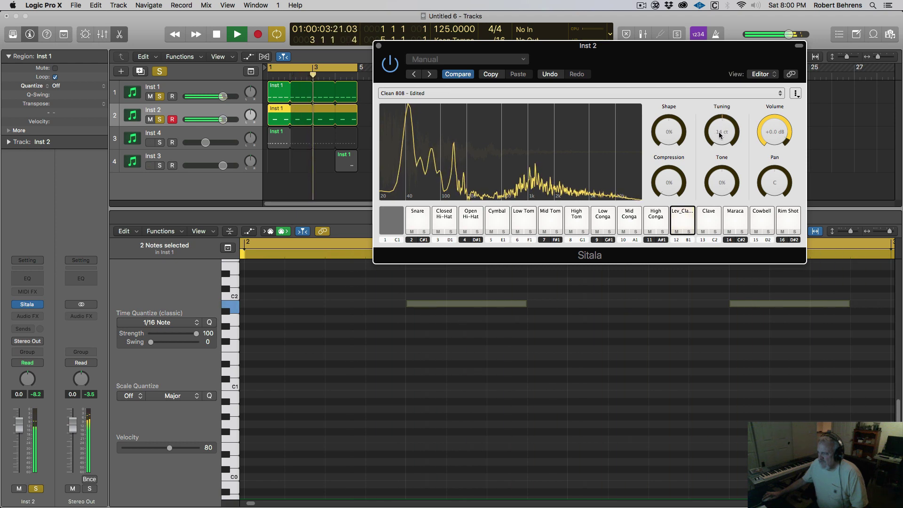
pyautogui.moveTo(724, 187); pyautogui.dragTo(727, 145)
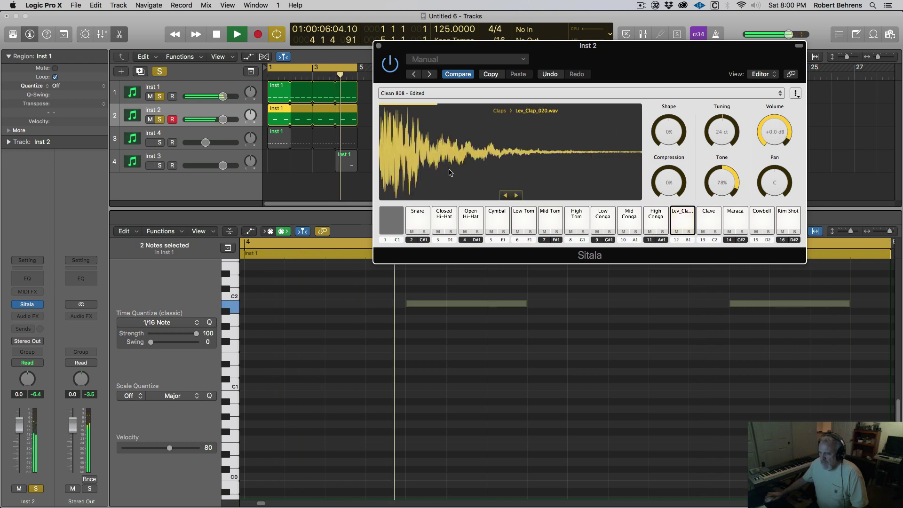
# Solo Inst 4 and Inst 3, settle Tone at 70% and Shape at 10%, then close Sitala
pyautogui.click(161, 143)
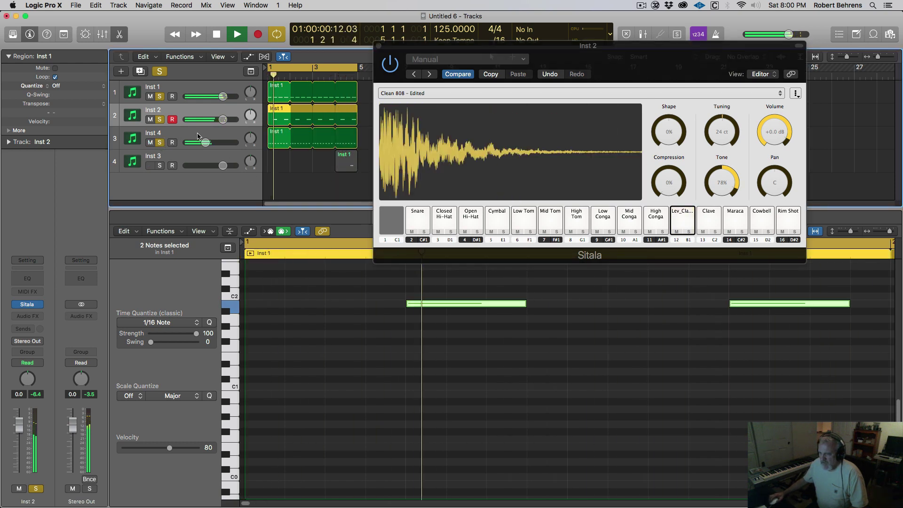
pyautogui.click(161, 166)
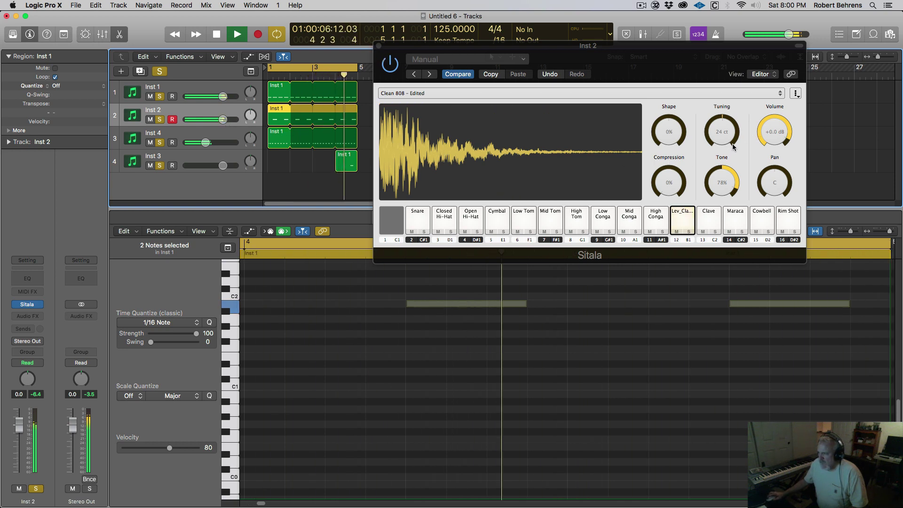
pyautogui.moveTo(722, 181)
pyautogui.moveTo(722, 180); pyautogui.dragTo(721, 184)
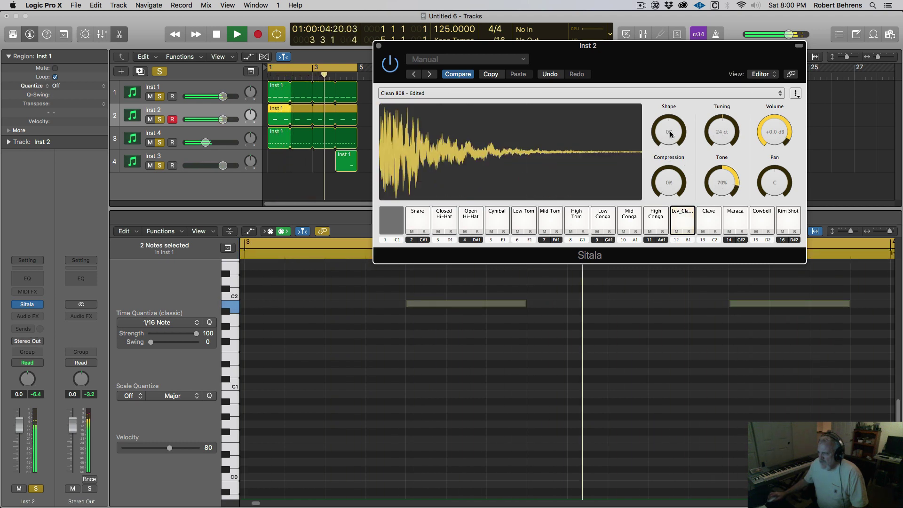
pyautogui.moveTo(665, 136); pyautogui.dragTo(668, 131)
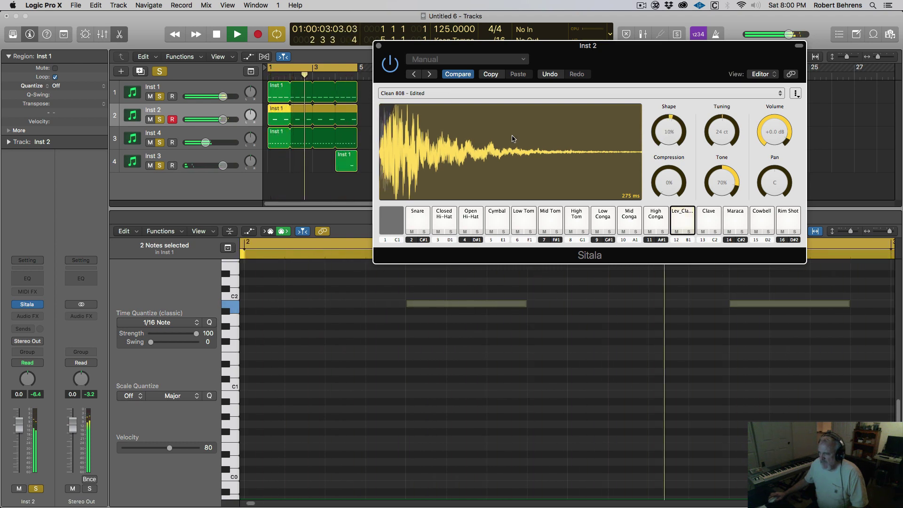
pyautogui.press('space')
pyautogui.click(379, 46)
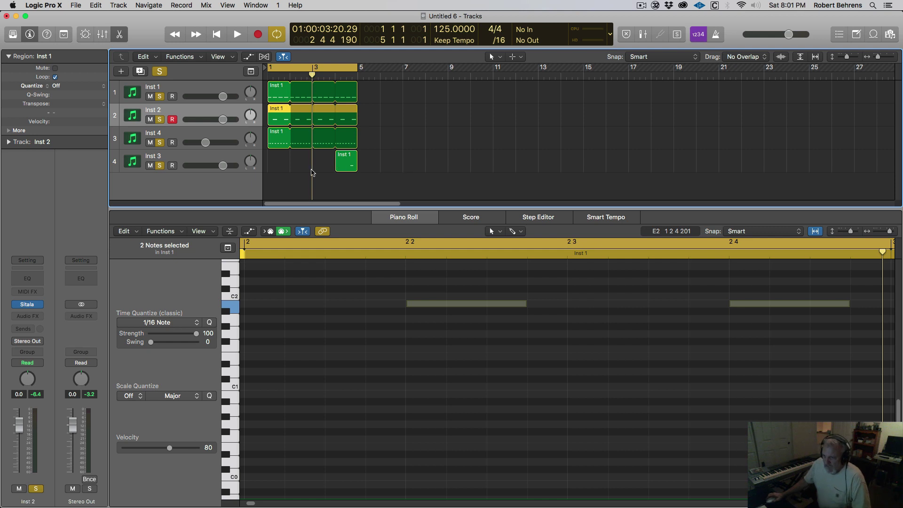
# Nudge Inst 3's B1 clap note slightly later and trim its end shorter in the Piano Roll
pyautogui.press('space')
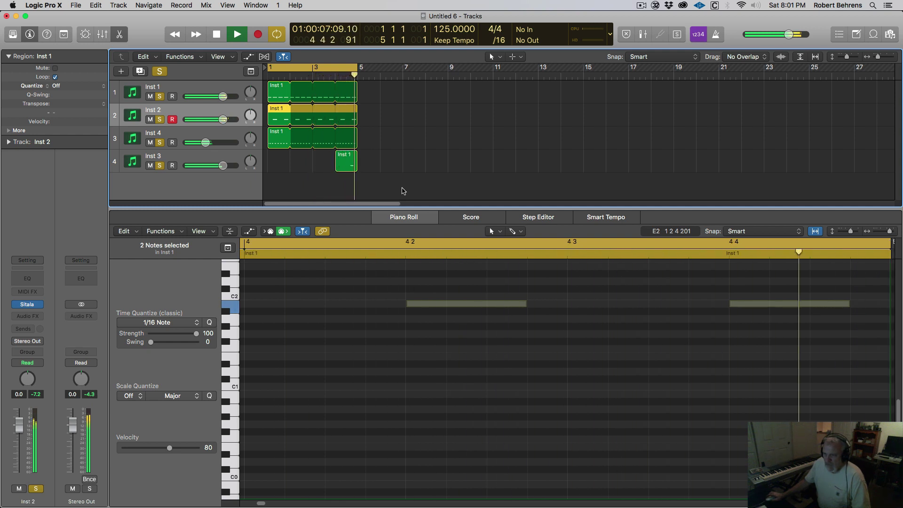
pyautogui.press('space')
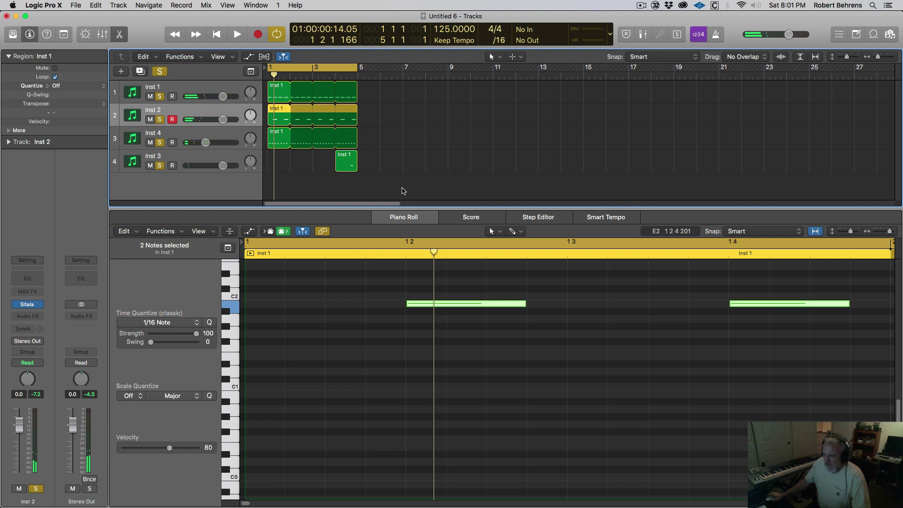
pyautogui.click(348, 166)
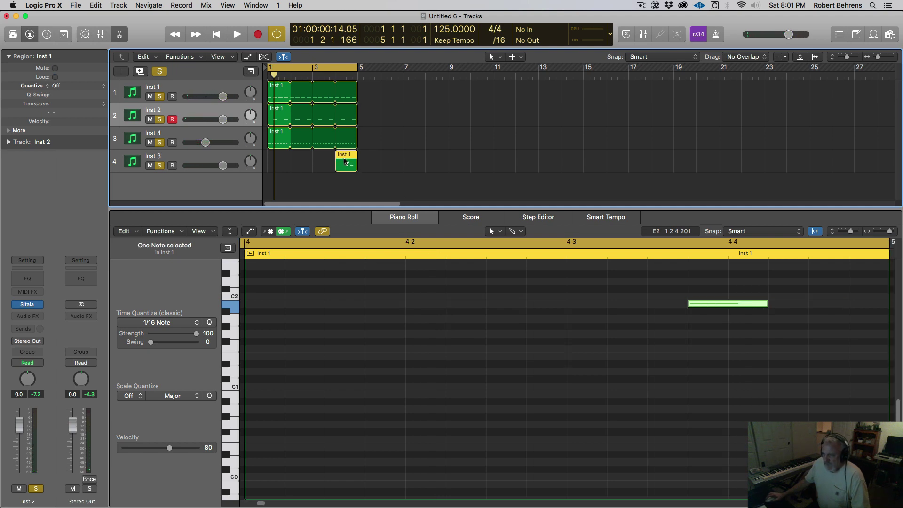
pyautogui.moveTo(704, 308); pyautogui.dragTo(716, 308)
pyautogui.moveTo(777, 303); pyautogui.dragTo(767, 302)
# Raise the Inst 3 Sitala sound's Tone to 79%
pyautogui.click(201, 157)
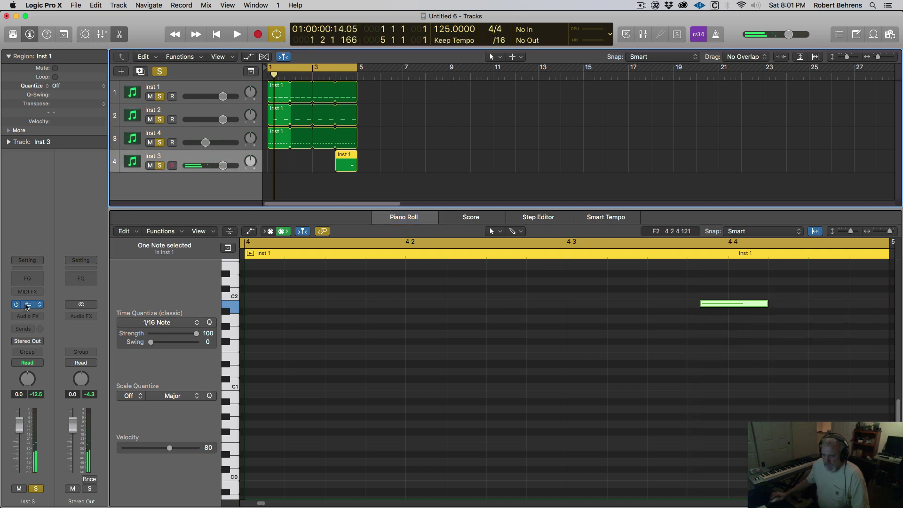
pyautogui.click(27, 306)
pyautogui.moveTo(687, 220); pyautogui.dragTo(691, 193)
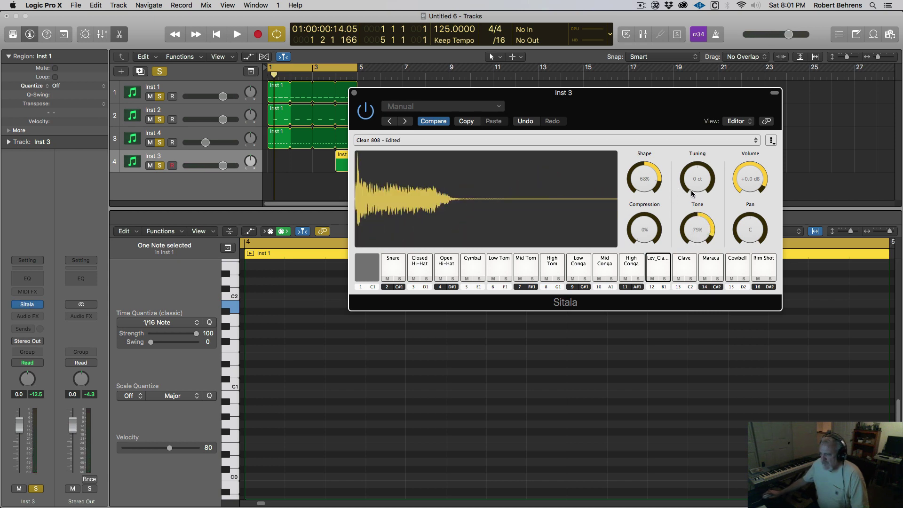
pyautogui.click(353, 95)
# Play the beat, then clear all track solos with the global Solo button
pyautogui.press('space')
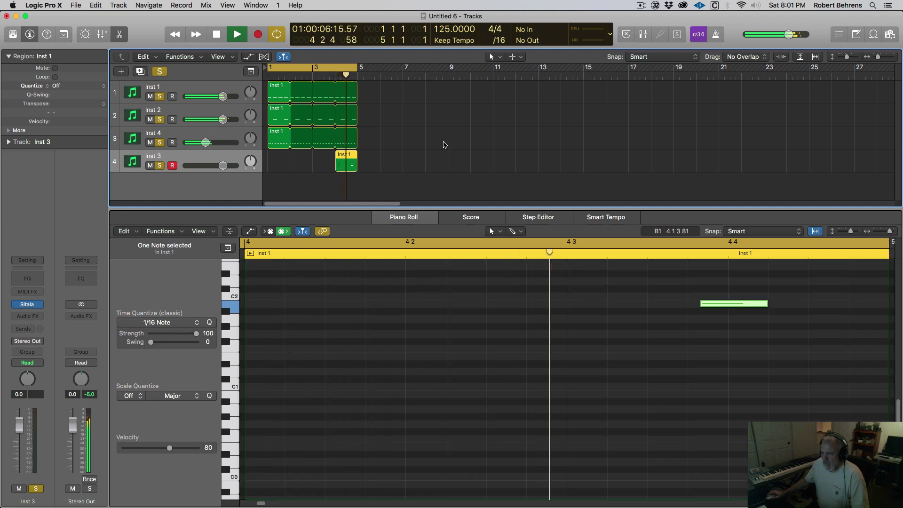
pyautogui.press('space')
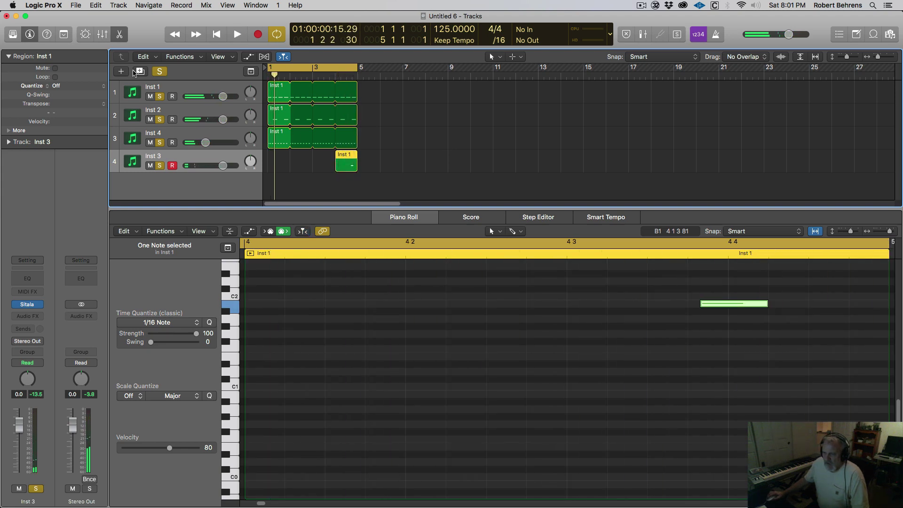
pyautogui.click(159, 72)
pyautogui.click(418, 138)
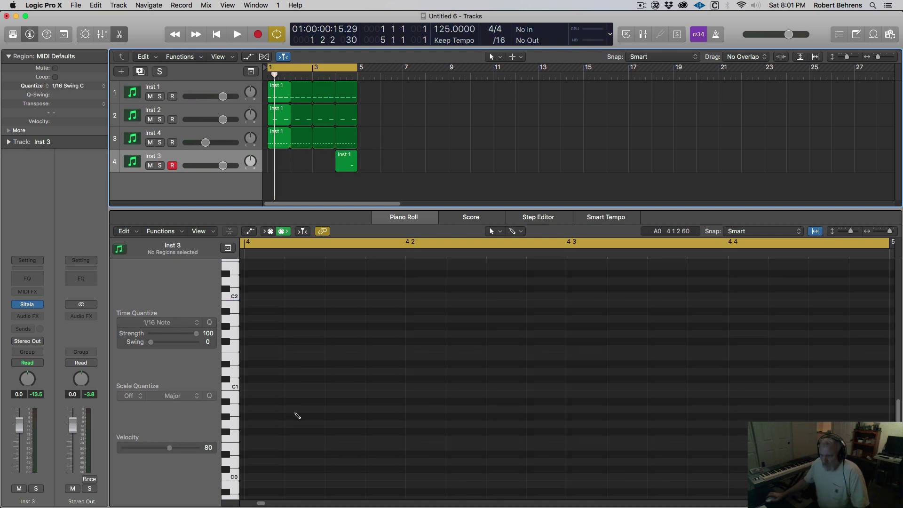
pyautogui.press('super+Tab')
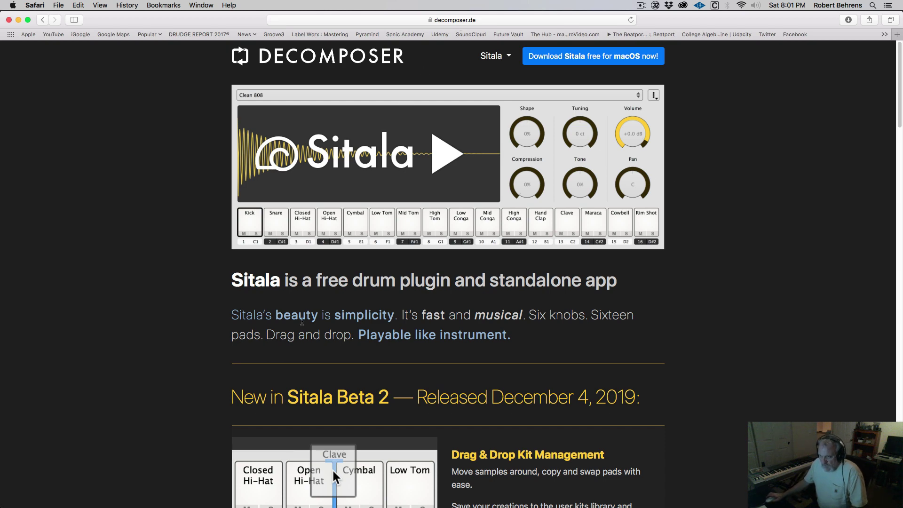
pyautogui.press('super+Tab')
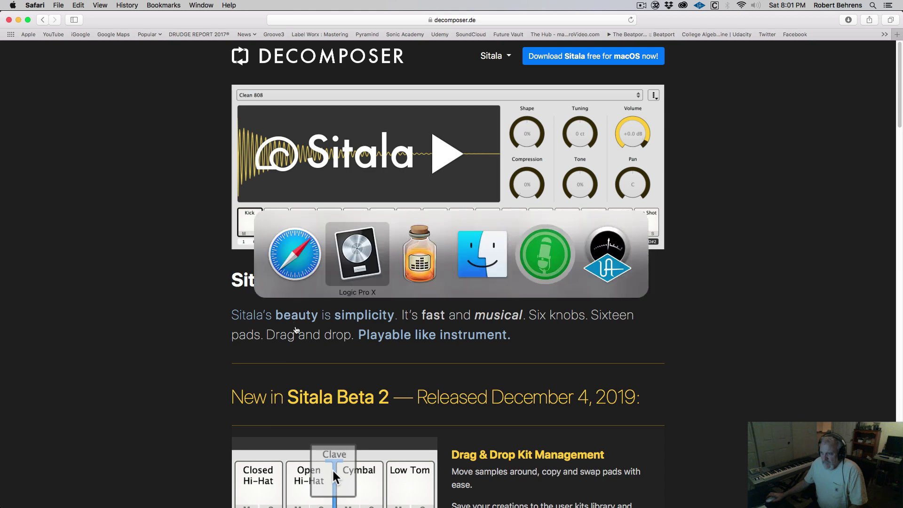